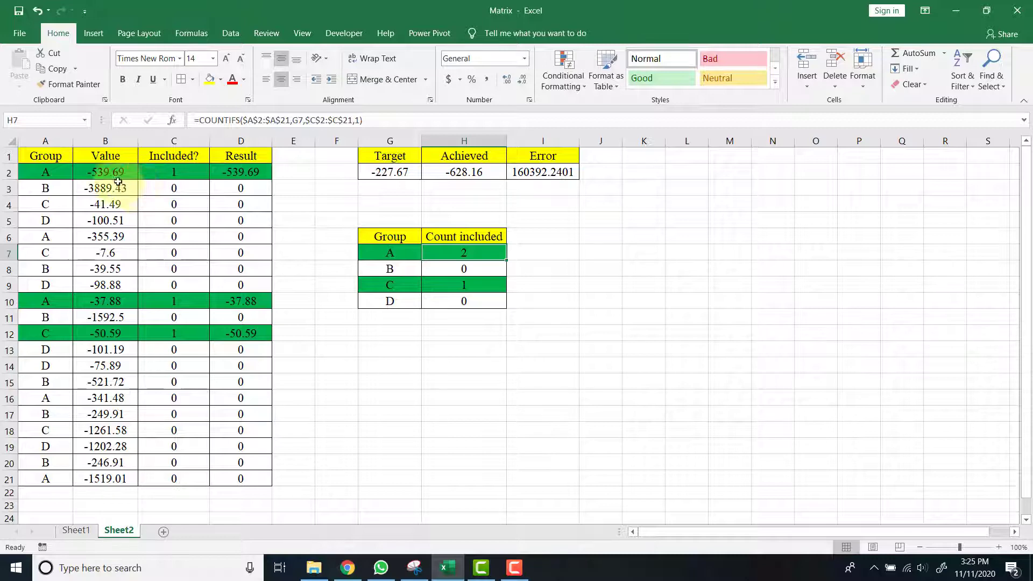
Enter the label 2^N in cell F18 and calculate =2^20 in cell G18
{"action": "left_click_drag", "start_coordinate": [121, 172], "coordinate": [108, 480]}
{"action": "left_click", "coordinate": [344, 436]}
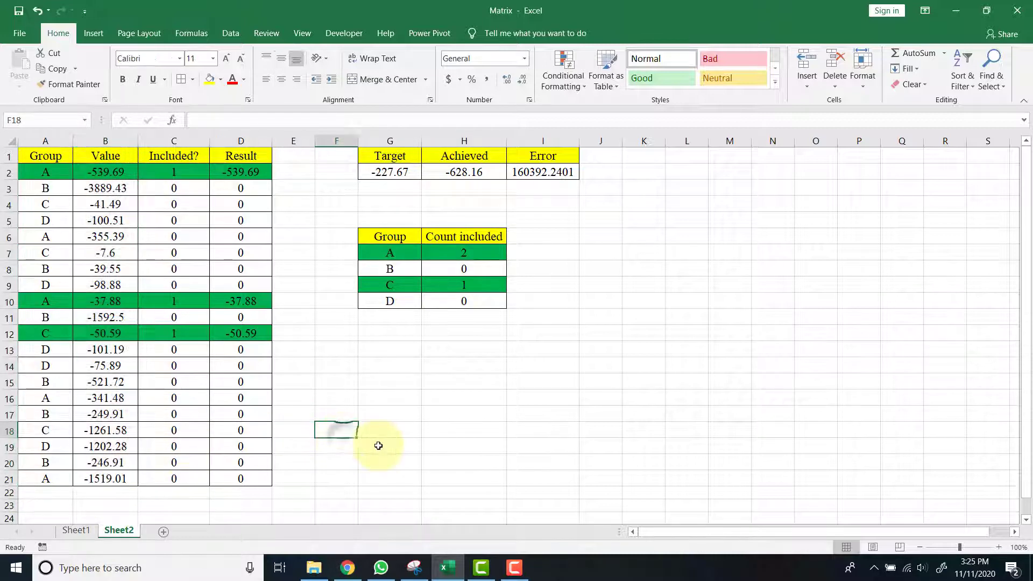
{"action": "type", "text": "2^"}
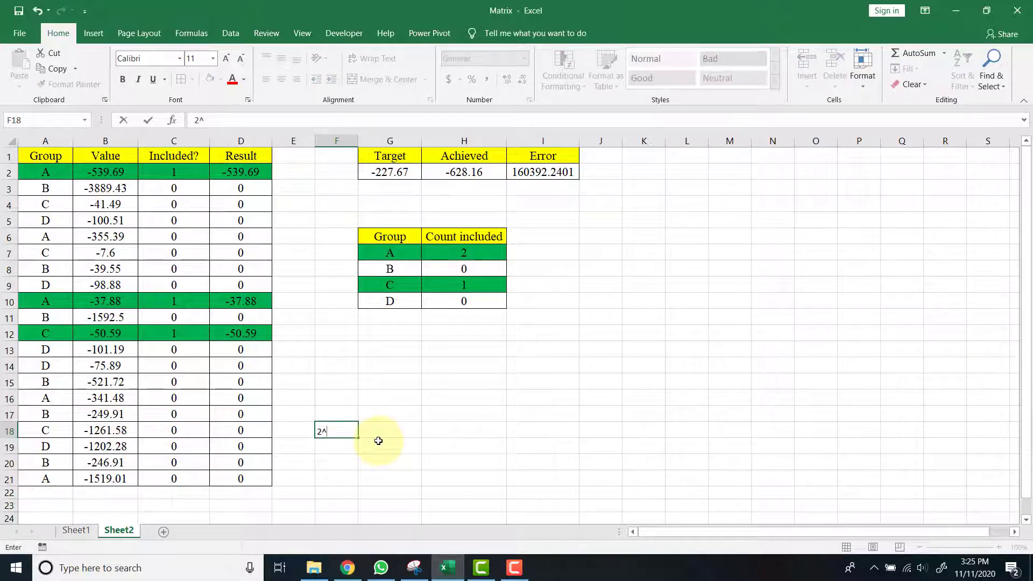
{"action": "type", "text": "N"}
{"action": "left_click", "coordinate": [379, 440]}
{"action": "type", "text": "2"}
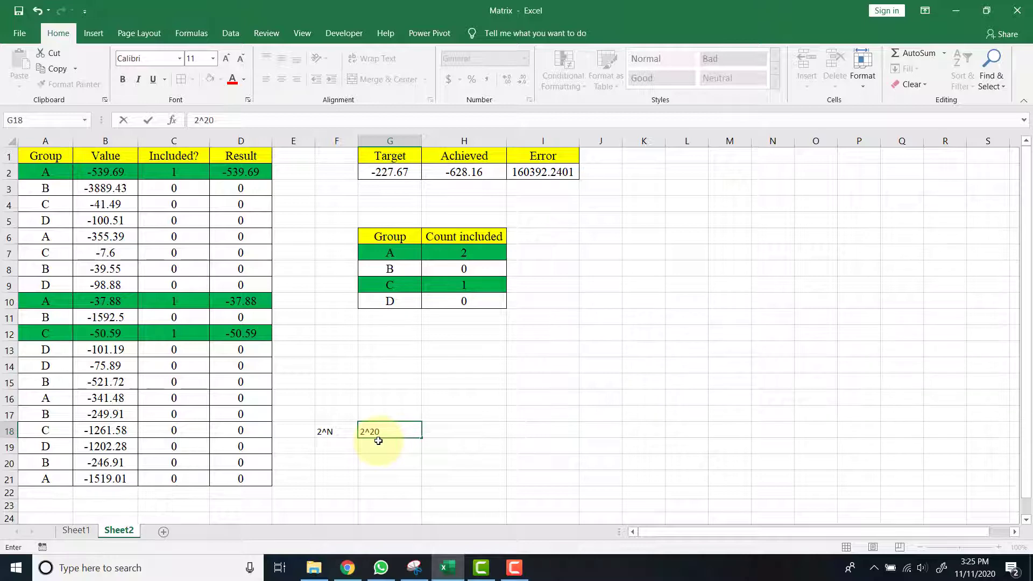
{"action": "type", "text": "^20"}
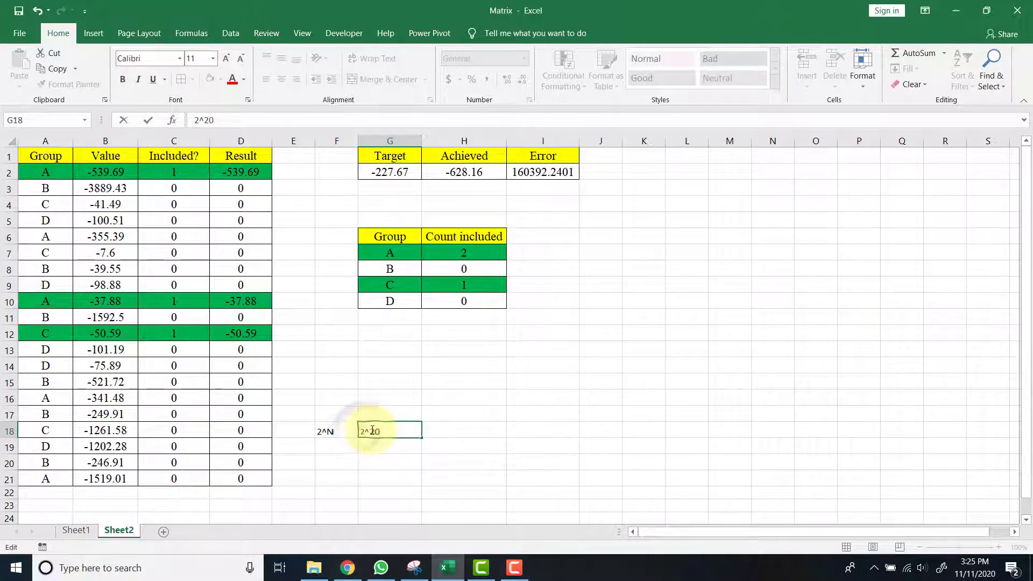
{"action": "key", "text": "Return"}
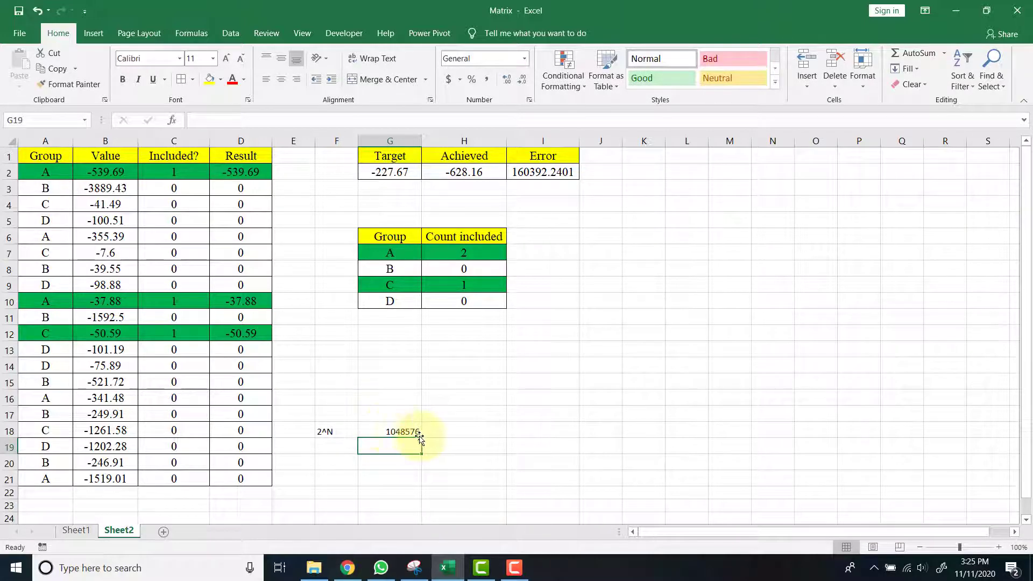
{"action": "left_click", "coordinate": [401, 430]}
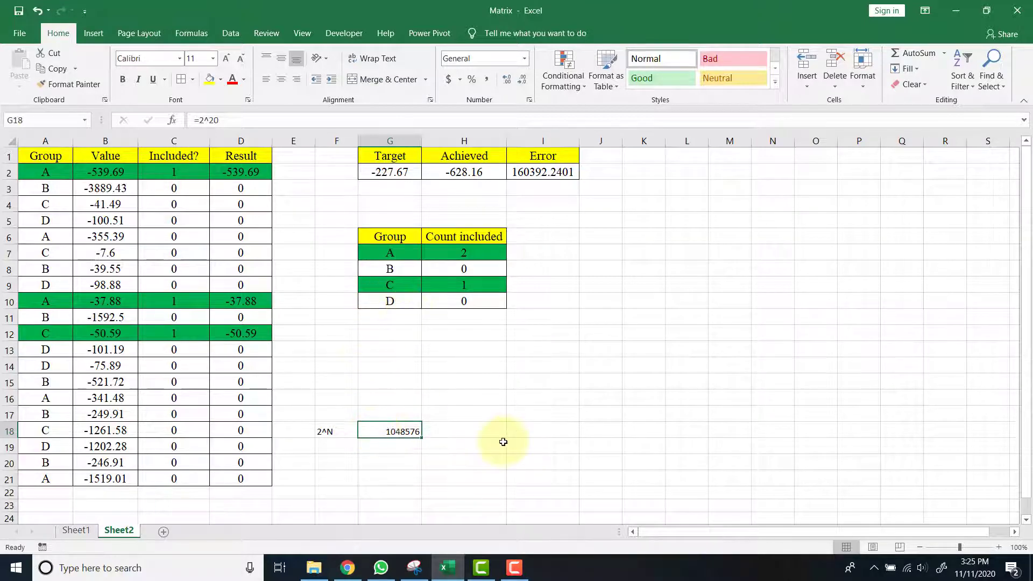
Clear the 2^N label and the power formula from cells F18:G18
{"action": "left_click", "coordinate": [334, 428]}
{"action": "left_click_drag", "start_coordinate": [335, 429], "coordinate": [403, 429]}
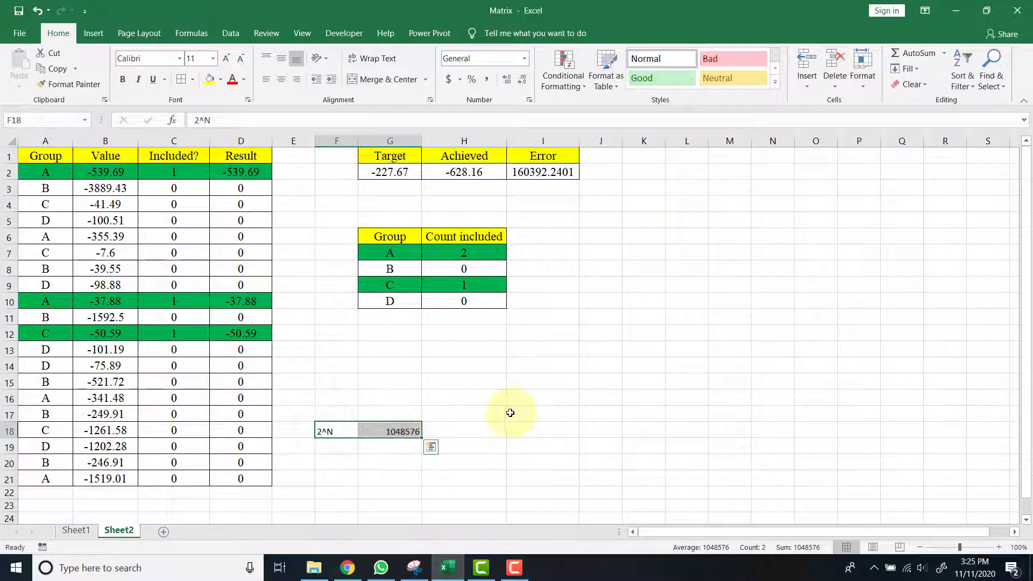
{"action": "key", "text": "Delete"}
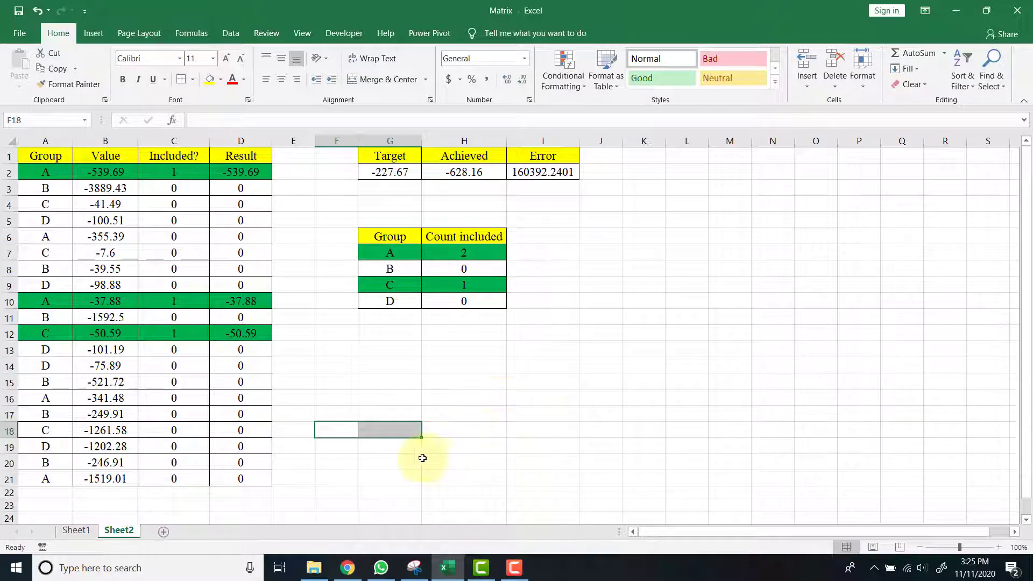
Switch to Chrome and review the Facebook question and the Stack Overflow answer on finding a target sum with Solver
{"action": "left_click", "coordinate": [350, 569]}
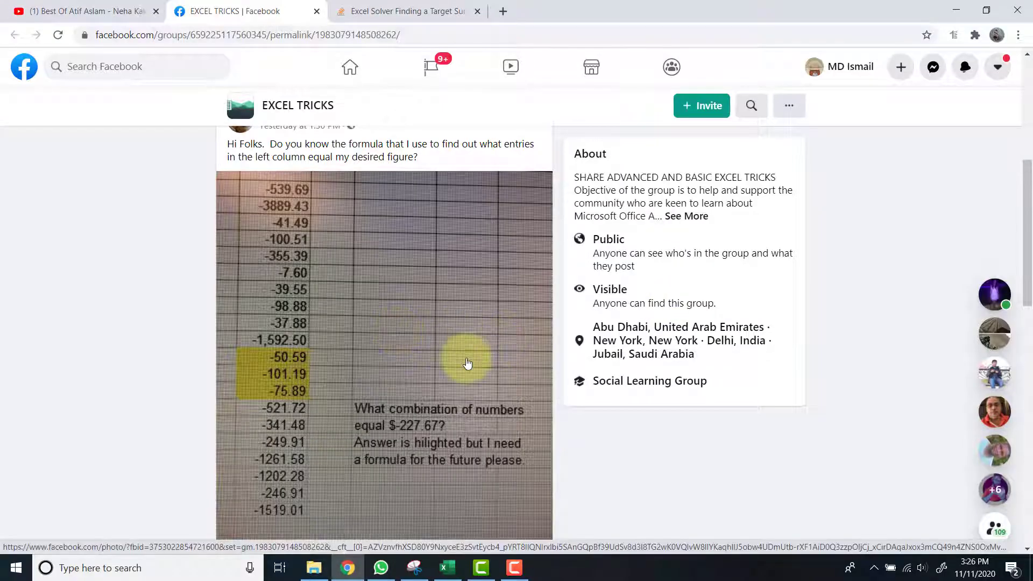
{"action": "left_click", "coordinate": [403, 8]}
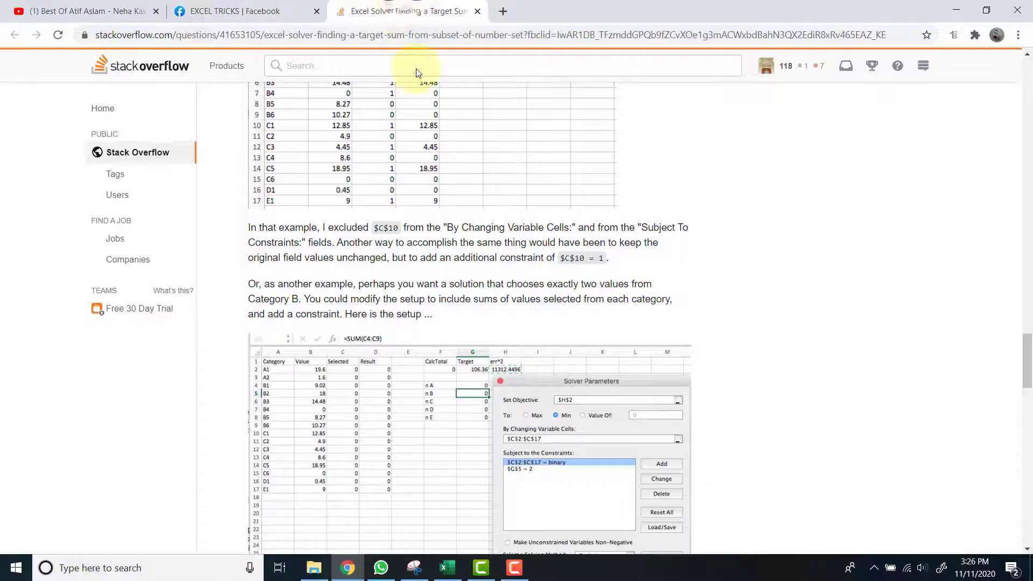
{"action": "scroll", "coordinate": [439, 318], "scroll_direction": "down", "scroll_amount": 15}
{"action": "scroll", "coordinate": [520, 358], "scroll_direction": "down", "scroll_amount": 7}
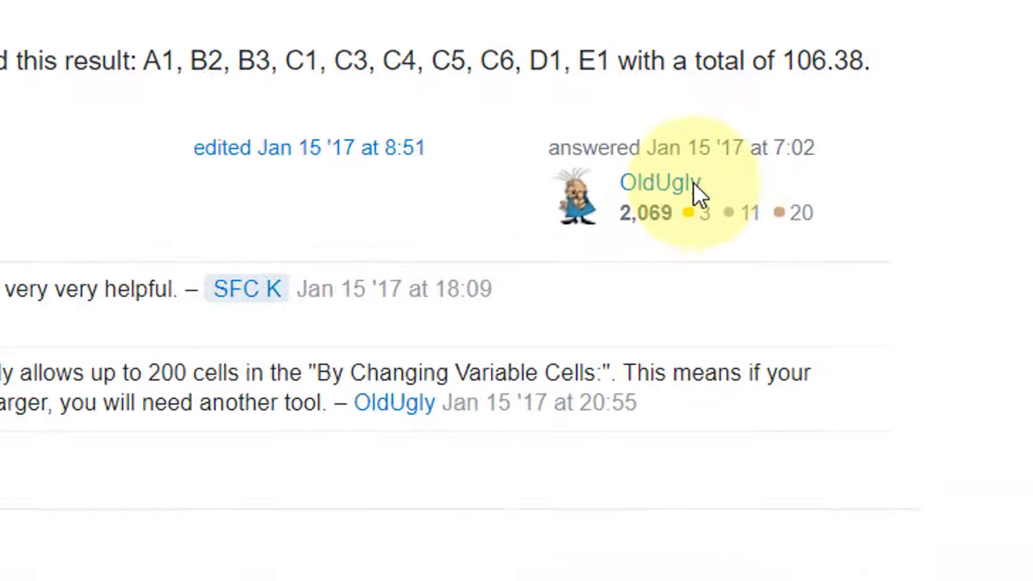
{"action": "scroll", "coordinate": [518, 237], "scroll_direction": "up", "scroll_amount": 12}
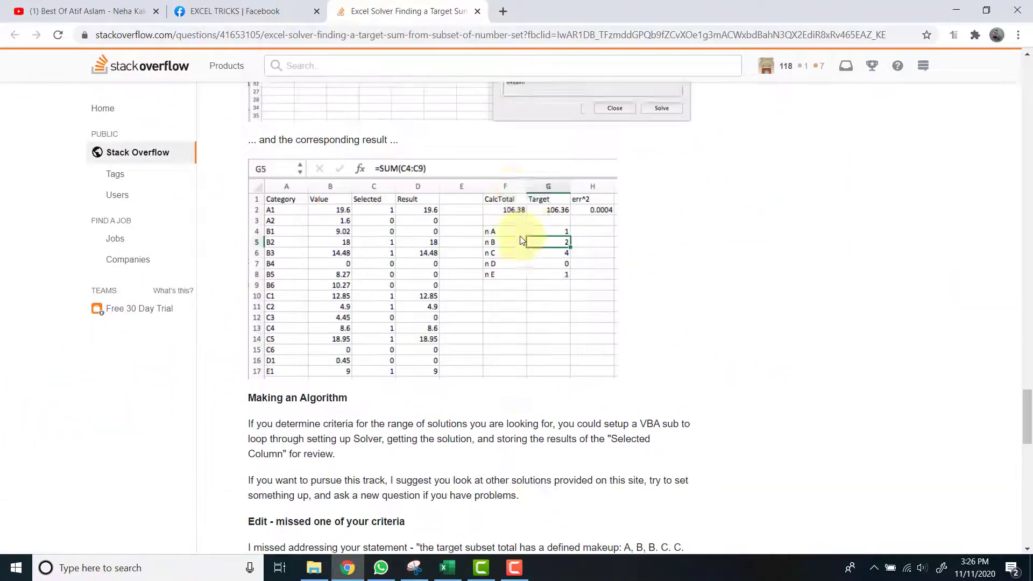
{"action": "scroll", "coordinate": [520, 235], "scroll_direction": "up", "scroll_amount": 10}
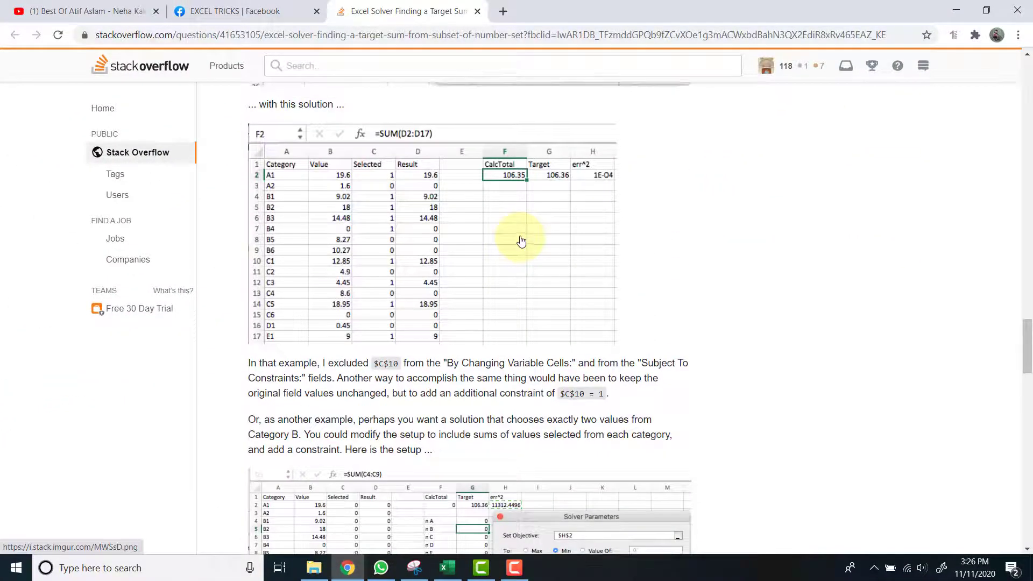
{"action": "scroll", "coordinate": [521, 241], "scroll_direction": "up", "scroll_amount": 8}
{"action": "scroll", "coordinate": [525, 237], "scroll_direction": "up", "scroll_amount": 10}
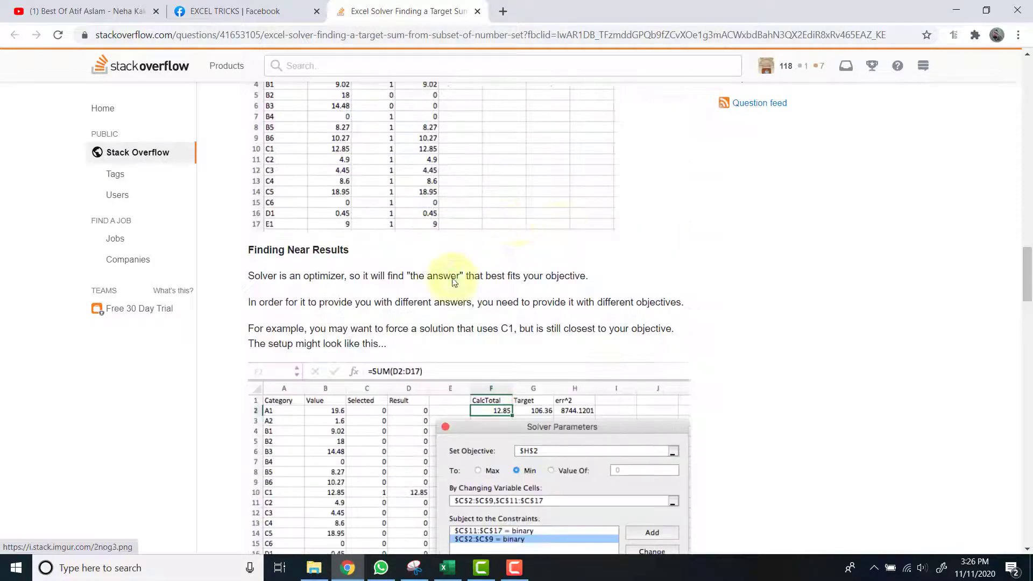
{"action": "scroll", "coordinate": [524, 274], "scroll_direction": "up", "scroll_amount": 10}
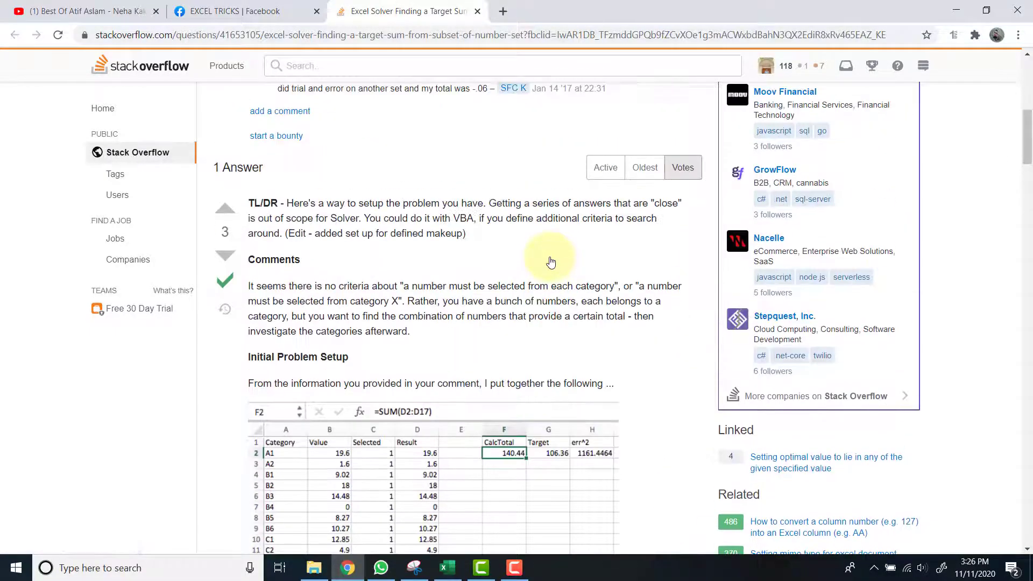
{"action": "scroll", "coordinate": [551, 262], "scroll_direction": "up", "scroll_amount": 3}
{"action": "scroll", "coordinate": [551, 262], "scroll_direction": "down", "scroll_amount": 20}
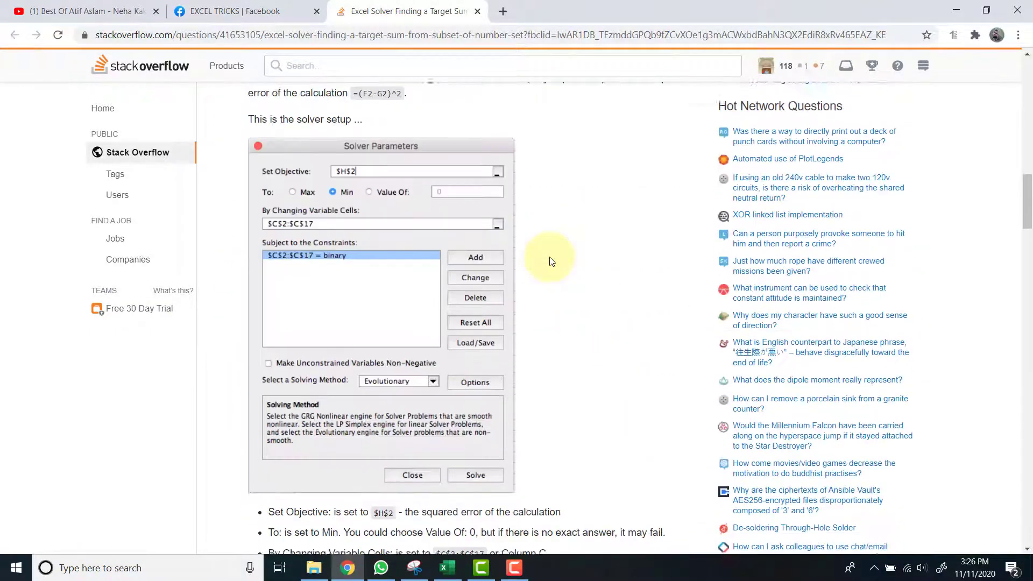
{"action": "scroll", "coordinate": [551, 262], "scroll_direction": "down", "scroll_amount": 12}
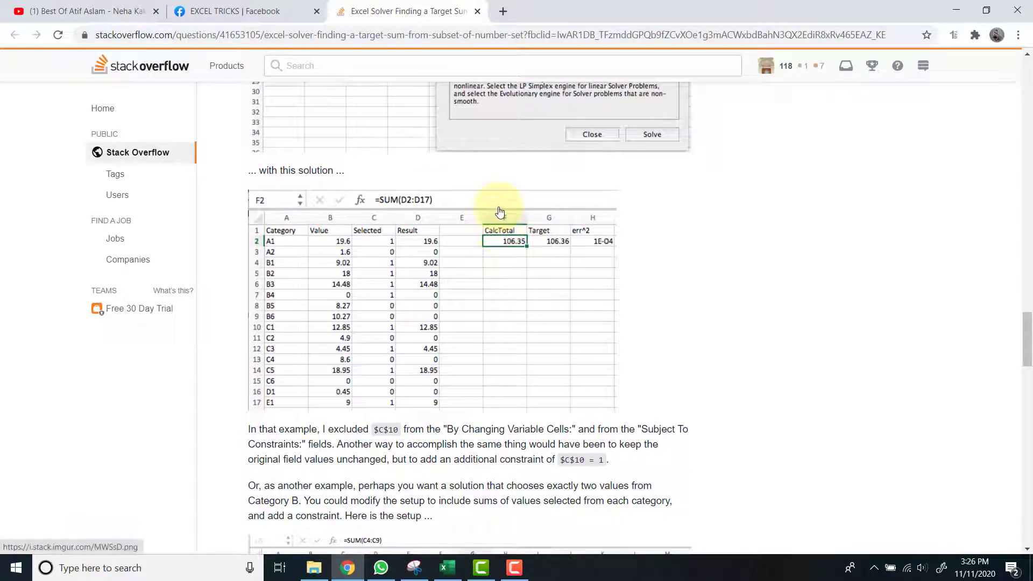
{"action": "scroll", "coordinate": [456, 429], "scroll_direction": "down", "scroll_amount": 4}
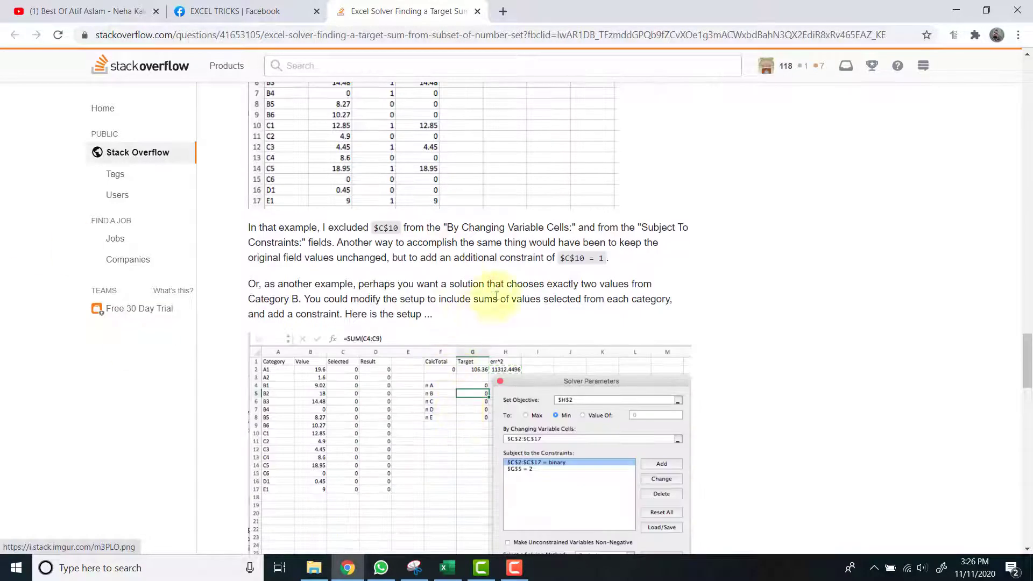
{"action": "scroll", "coordinate": [484, 283], "scroll_direction": "down", "scroll_amount": 3}
{"action": "scroll", "coordinate": [565, 462], "scroll_direction": "down", "scroll_amount": 15}
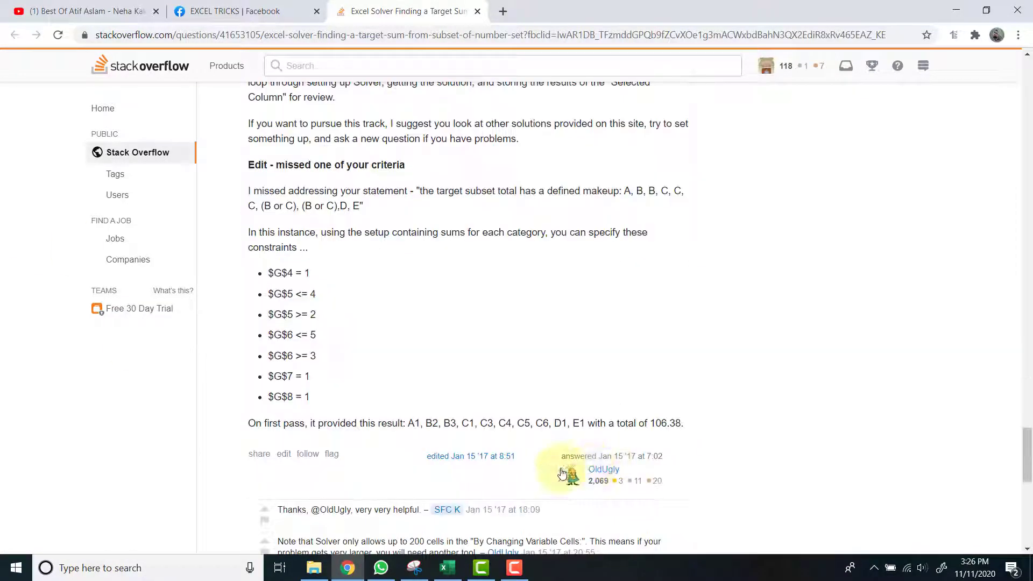
Return to the Matrix workbook in Excel and check that the Solver Add-in is active and its command is available
{"action": "key", "text": "alt+Tab"}
{"action": "left_click", "coordinate": [112, 219]}
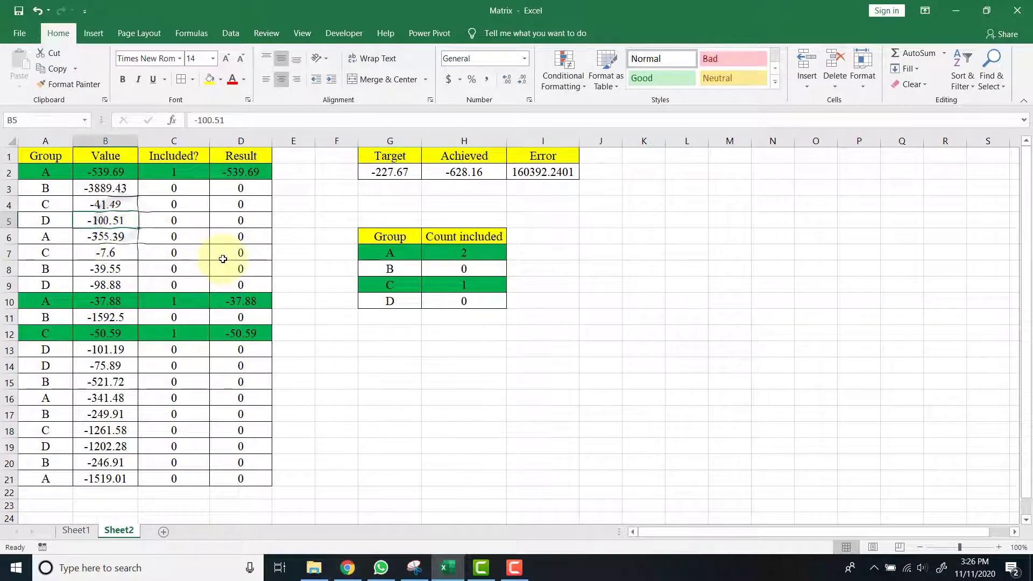
{"action": "left_click", "coordinate": [88, 171]}
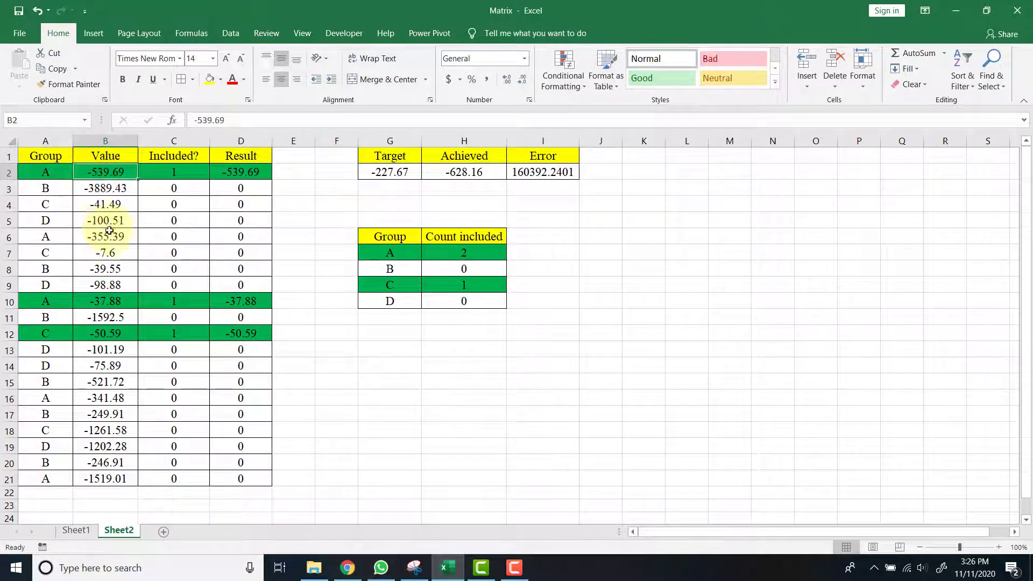
{"action": "left_click", "coordinate": [19, 34]}
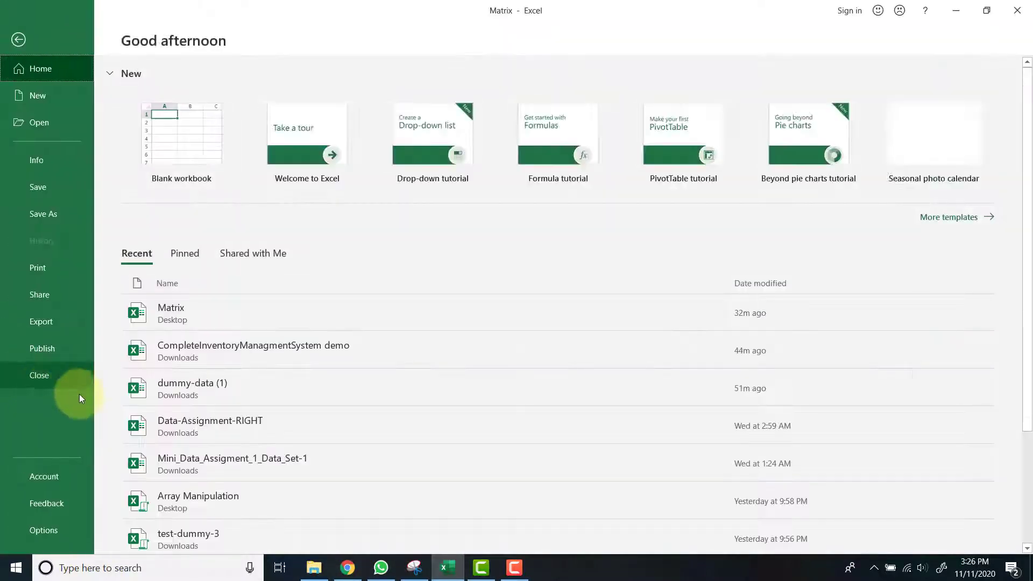
{"action": "left_click", "coordinate": [57, 532]}
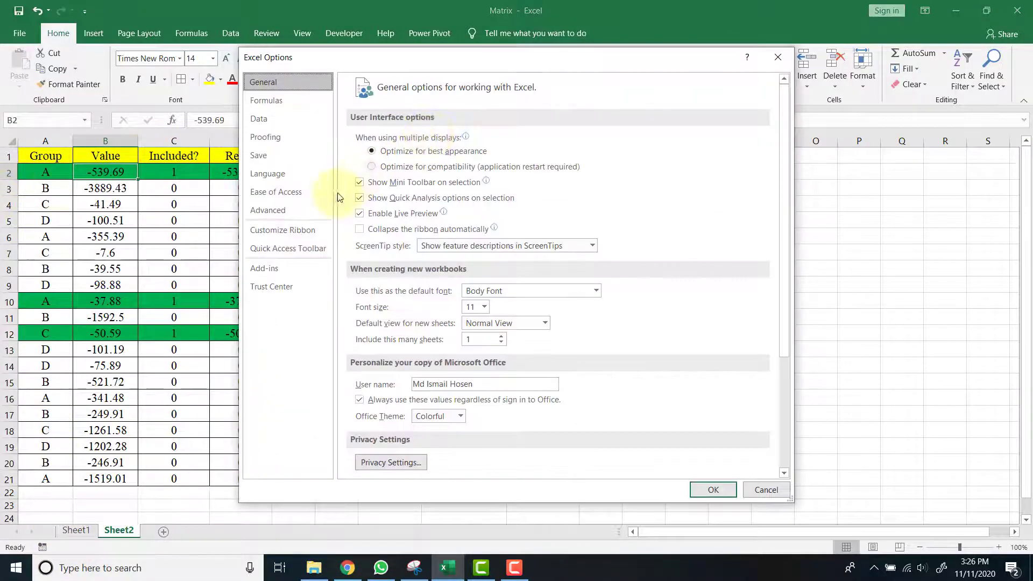
{"action": "left_click", "coordinate": [272, 264]}
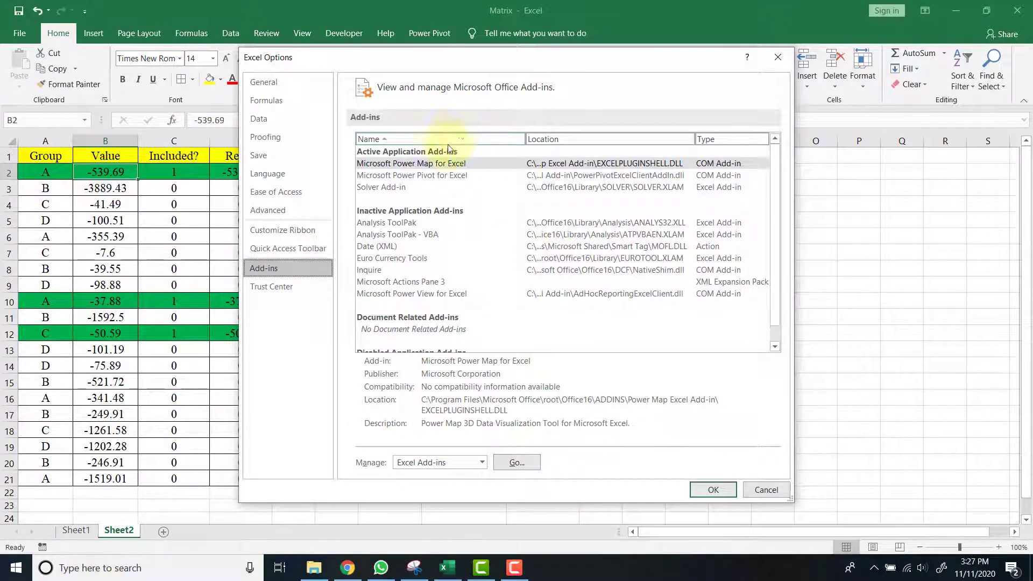
{"action": "left_click", "coordinate": [386, 187]}
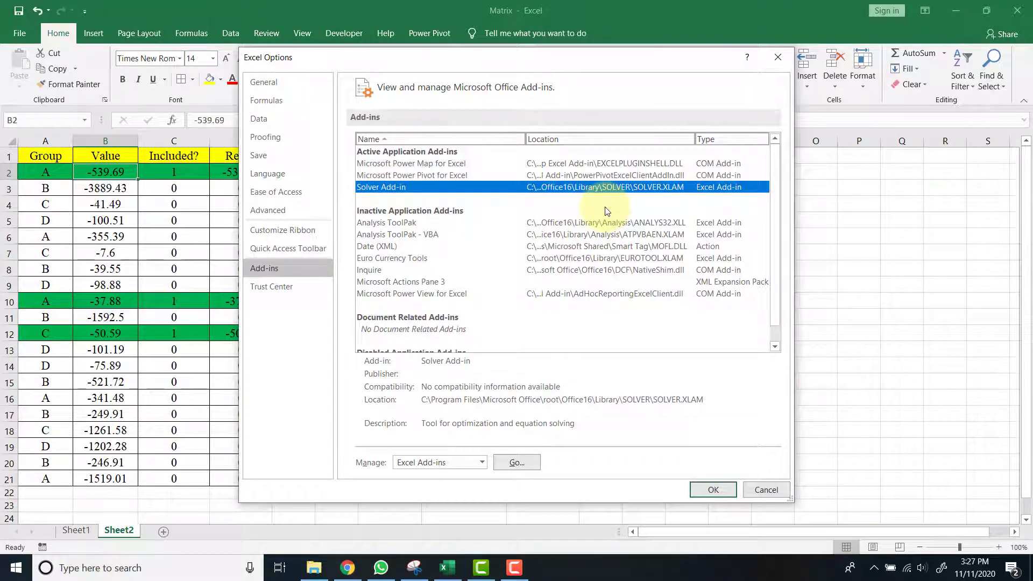
{"action": "left_click", "coordinate": [716, 488]}
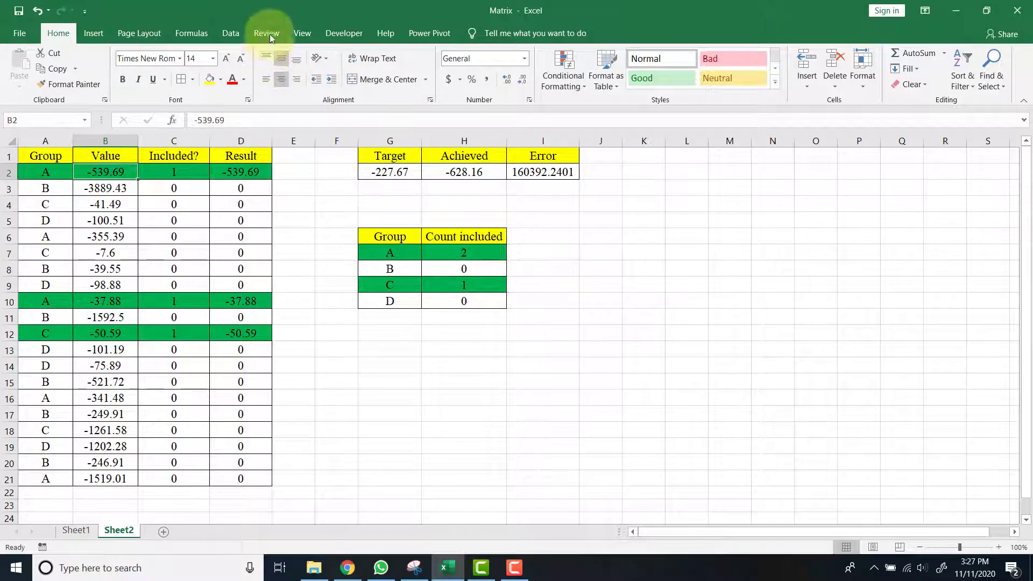
{"action": "left_click", "coordinate": [227, 34]}
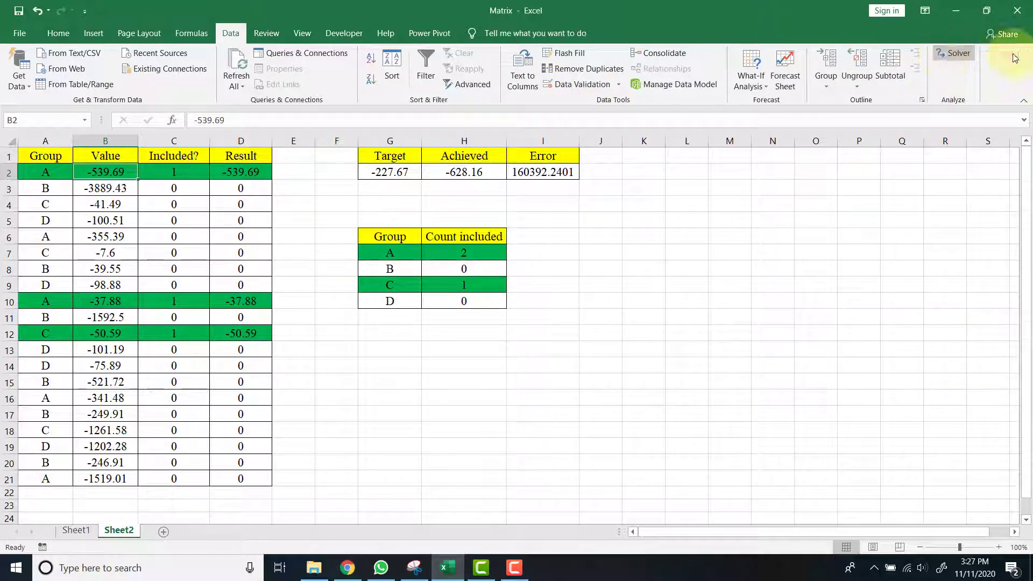
Inspect the Group, Value and Included? entries in the first rows of the data table
{"action": "left_click", "coordinate": [214, 179]}
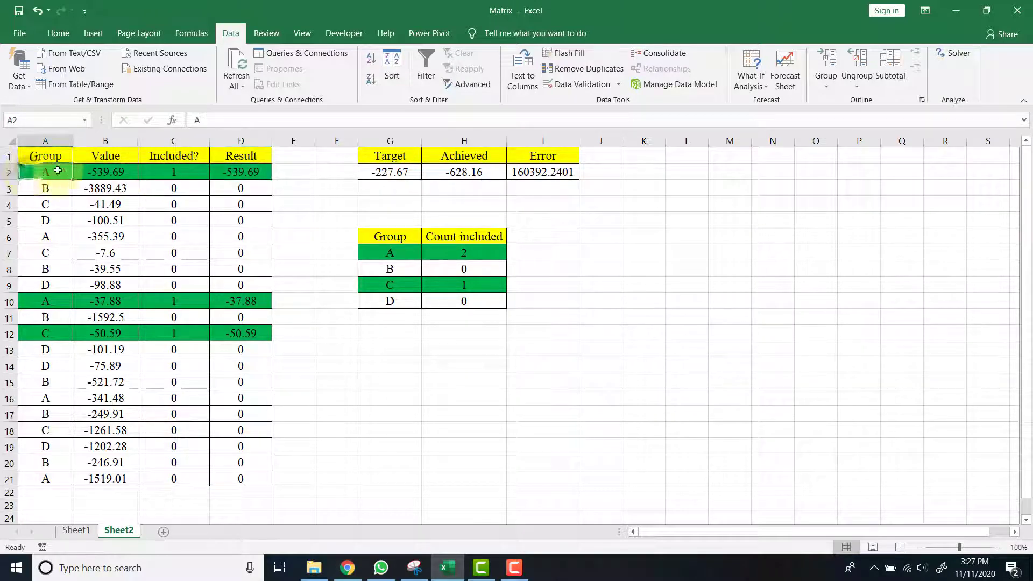
{"action": "left_click", "coordinate": [107, 173]}
{"action": "left_click", "coordinate": [150, 172]}
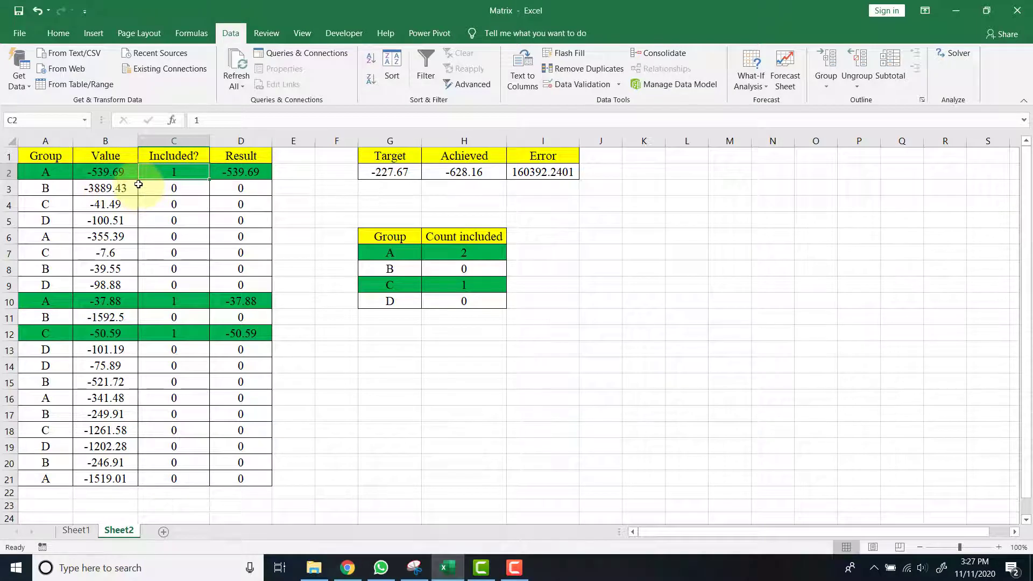
{"action": "left_click", "coordinate": [99, 170]}
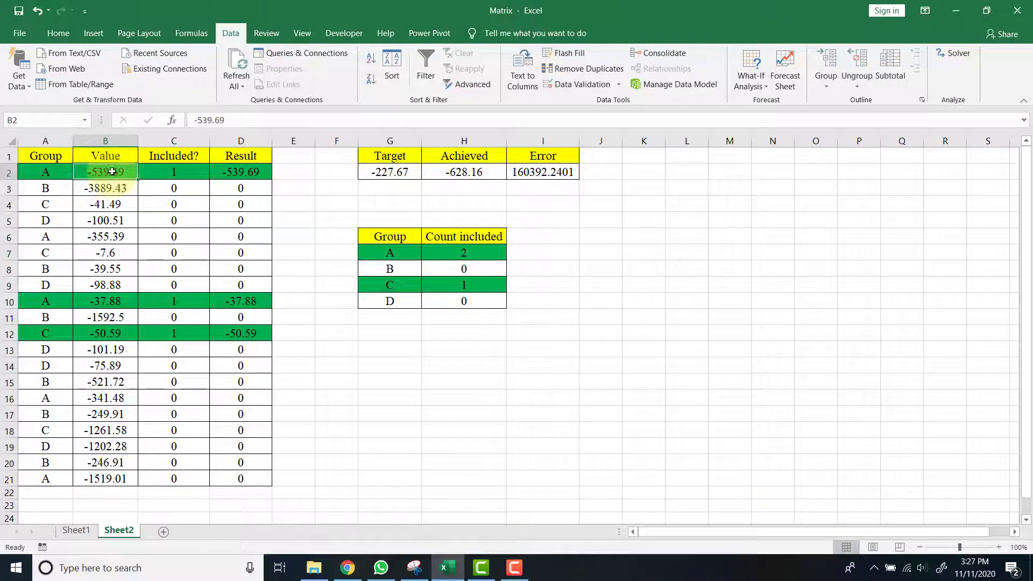
{"action": "left_click", "coordinate": [131, 190]}
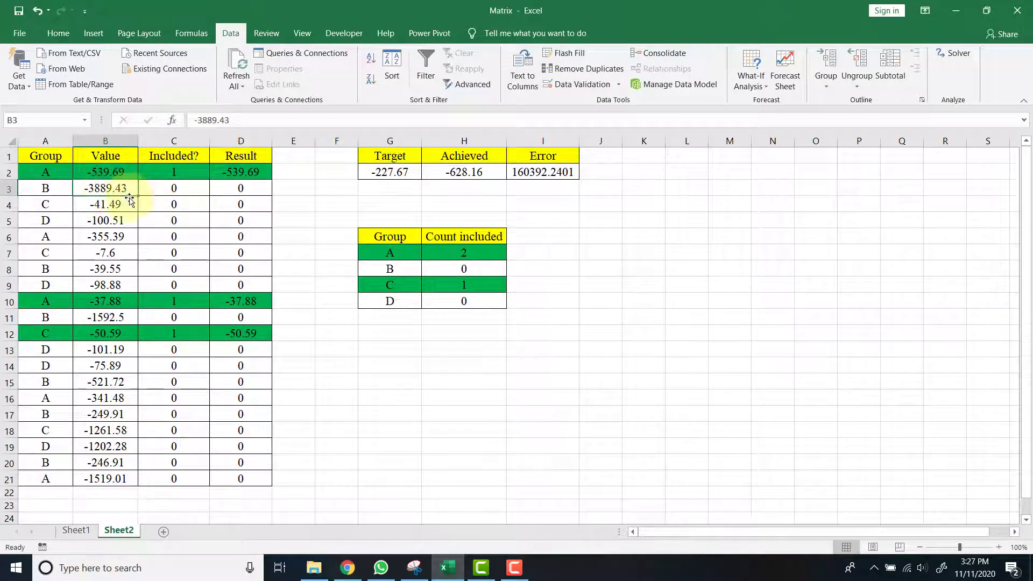
{"action": "left_click", "coordinate": [174, 169]}
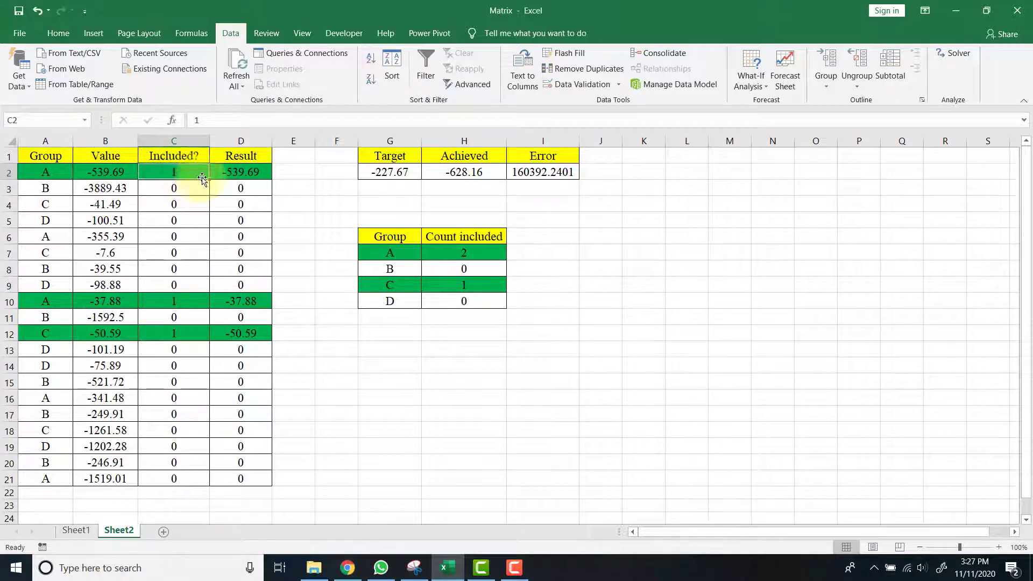
Move the Included? flag from cell C2 to C4, replacing the existing data there
{"action": "left_click_drag", "start_coordinate": [206, 183], "coordinate": [206, 216]}
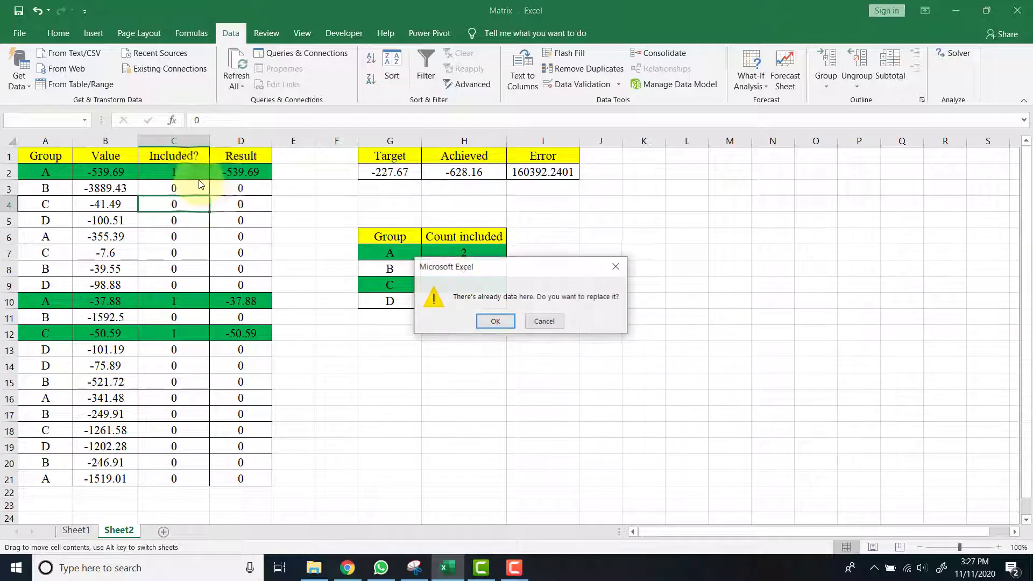
{"action": "left_click", "coordinate": [496, 322]}
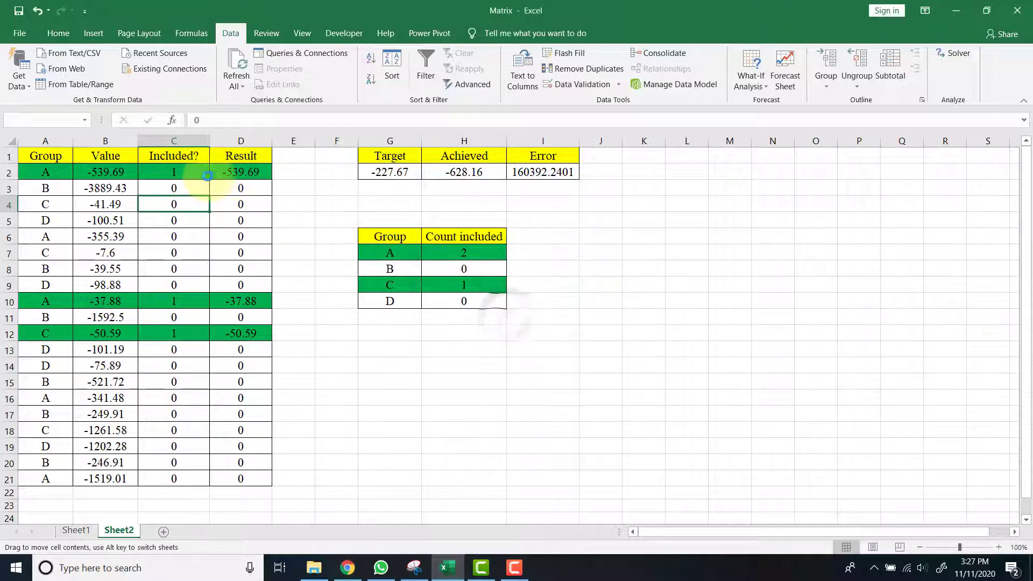
{"action": "left_click_drag", "start_coordinate": [203, 175], "coordinate": [182, 165]}
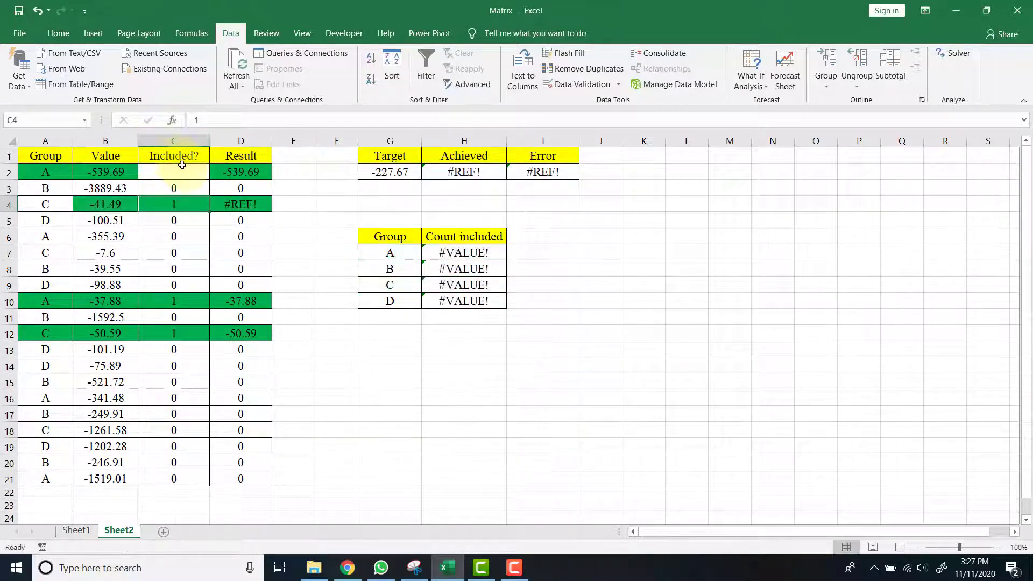
Undo the Included? flag move and fill the value 1 from C2 down to C21
{"action": "left_click", "coordinate": [184, 167]}
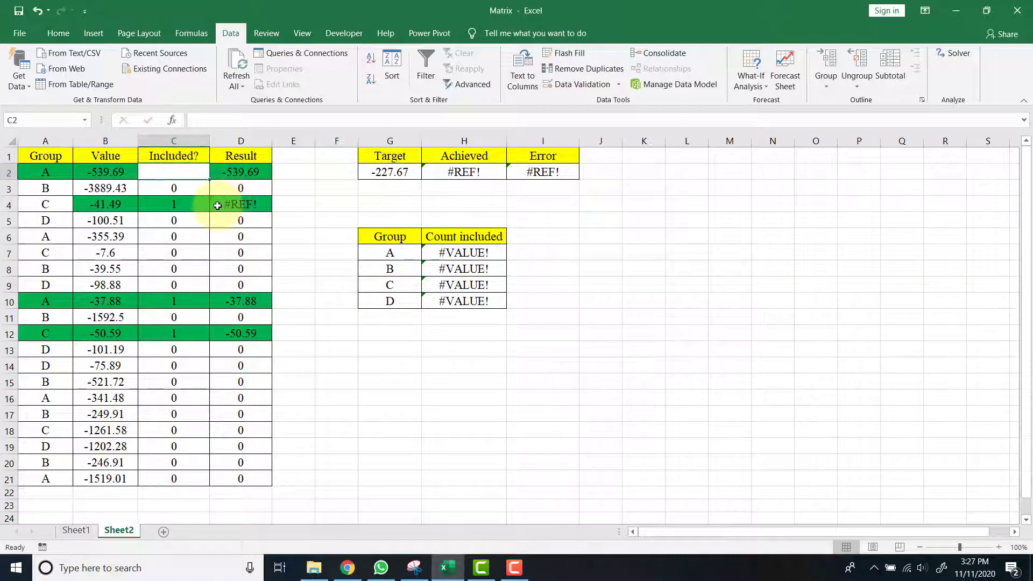
{"action": "key", "text": "ctrl+z"}
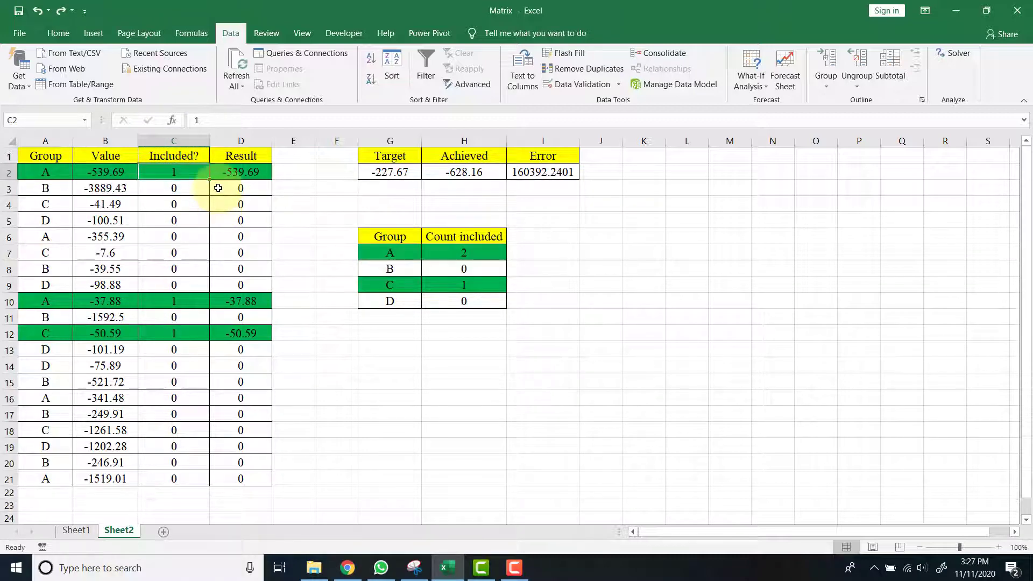
{"action": "left_click_drag", "start_coordinate": [205, 184], "coordinate": [219, 478]}
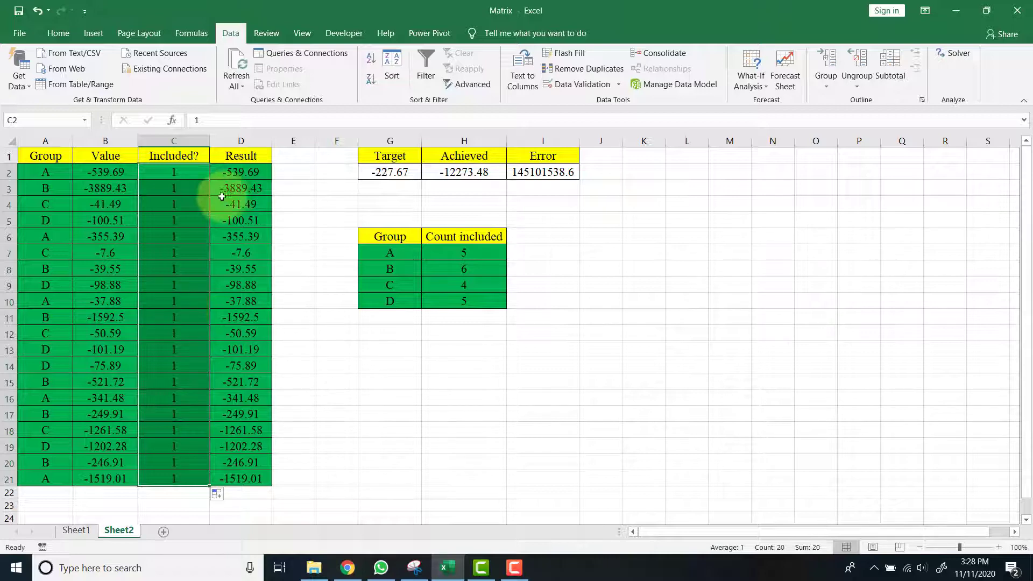
Inspect the Included? flags in C2 and C3 and the Result formula in D2 with its source cells
{"action": "left_click", "coordinate": [173, 188]}
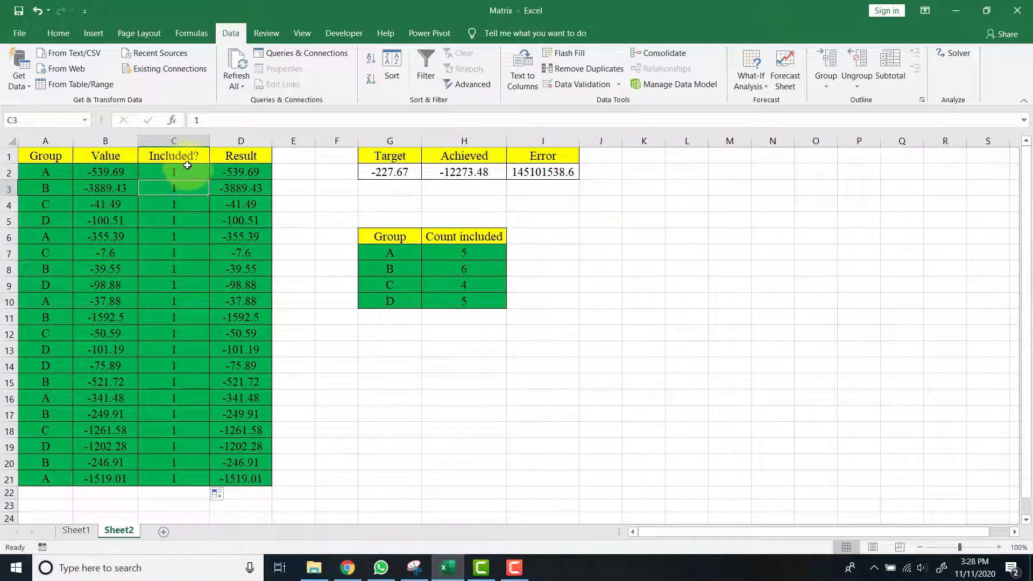
{"action": "left_click", "coordinate": [243, 172]}
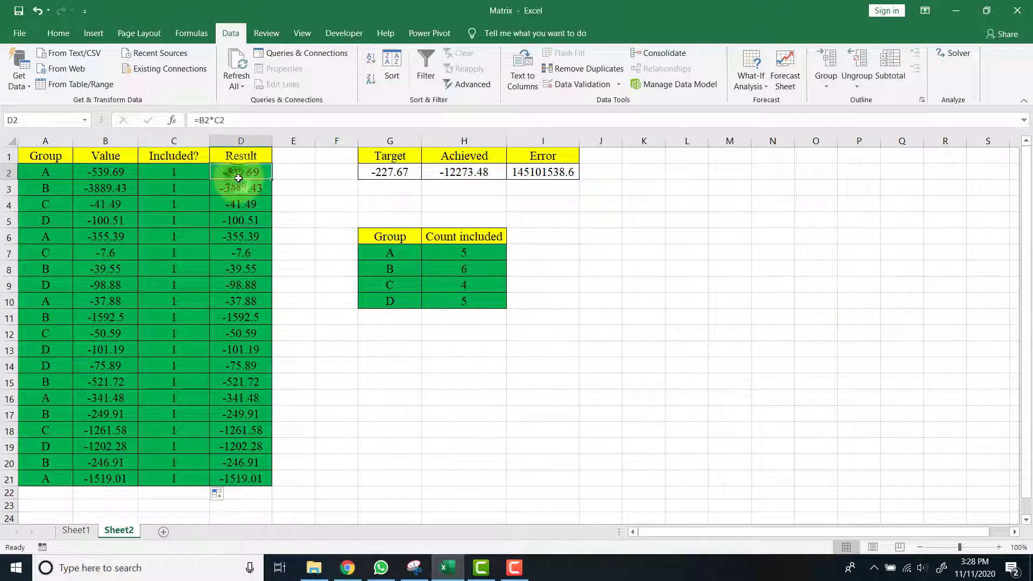
{"action": "left_click", "coordinate": [92, 176]}
{"action": "left_click", "coordinate": [166, 171]}
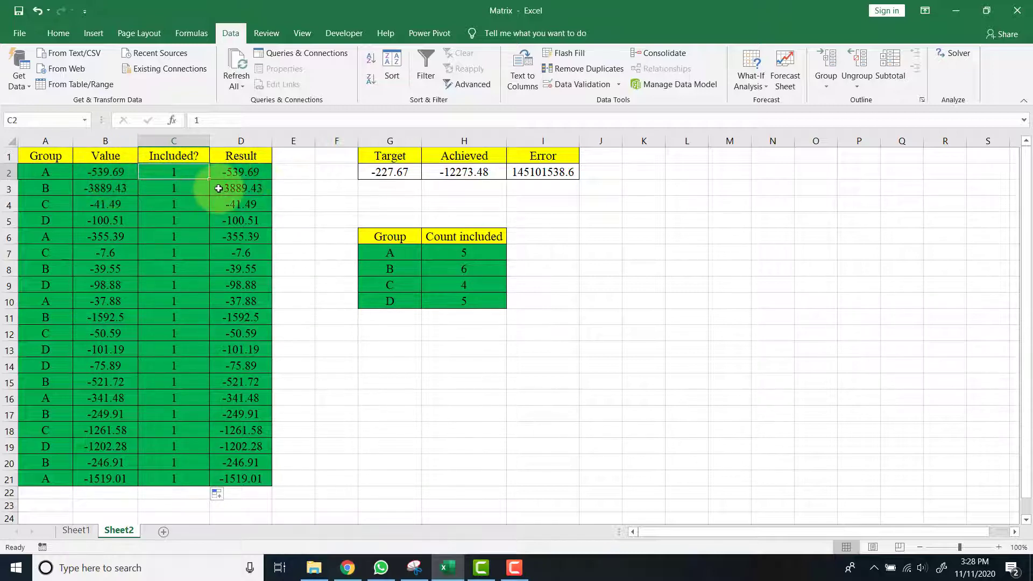
Examine the Target value in G2 and the Achieved formula in H2 with the Result range it sums
{"action": "left_click", "coordinate": [402, 172]}
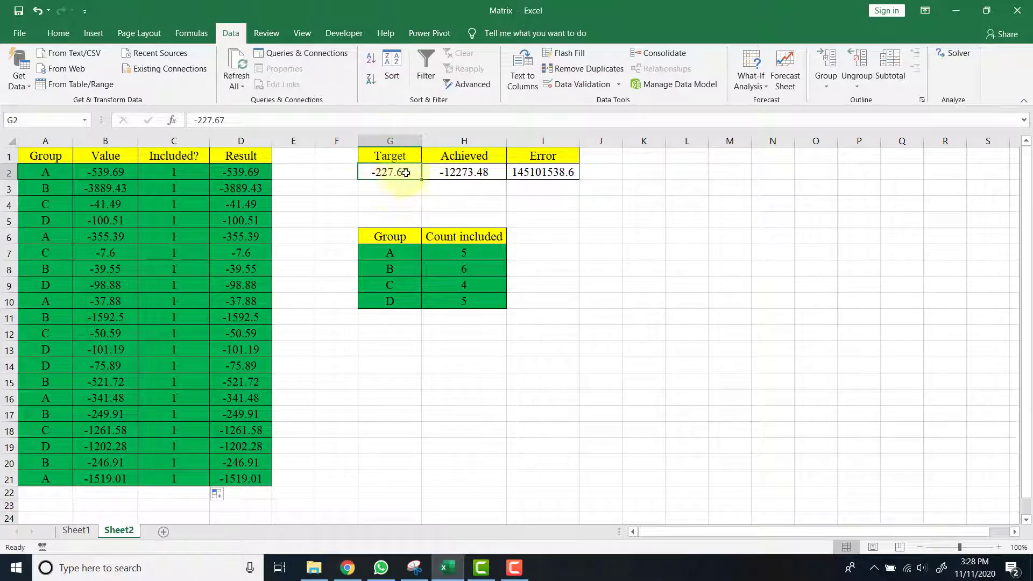
{"action": "left_click", "coordinate": [481, 172]}
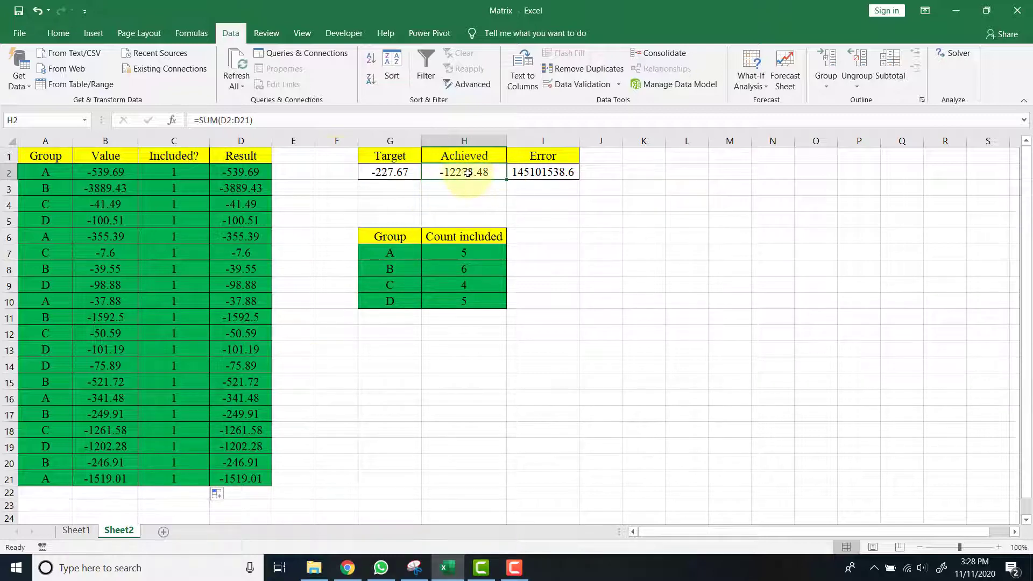
{"action": "left_click", "coordinate": [251, 139]}
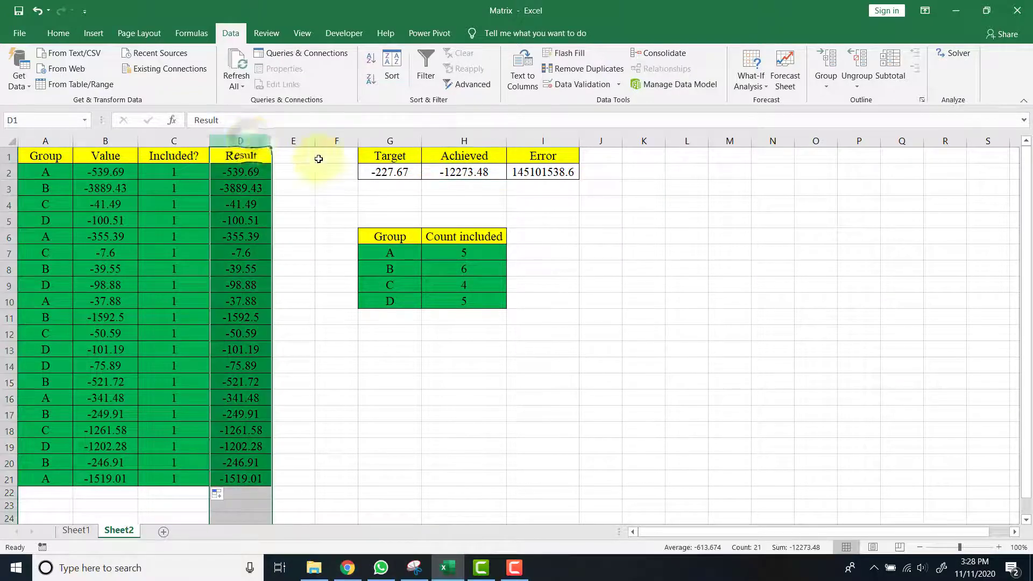
{"action": "left_click", "coordinate": [464, 171]}
{"action": "left_click", "coordinate": [290, 120]}
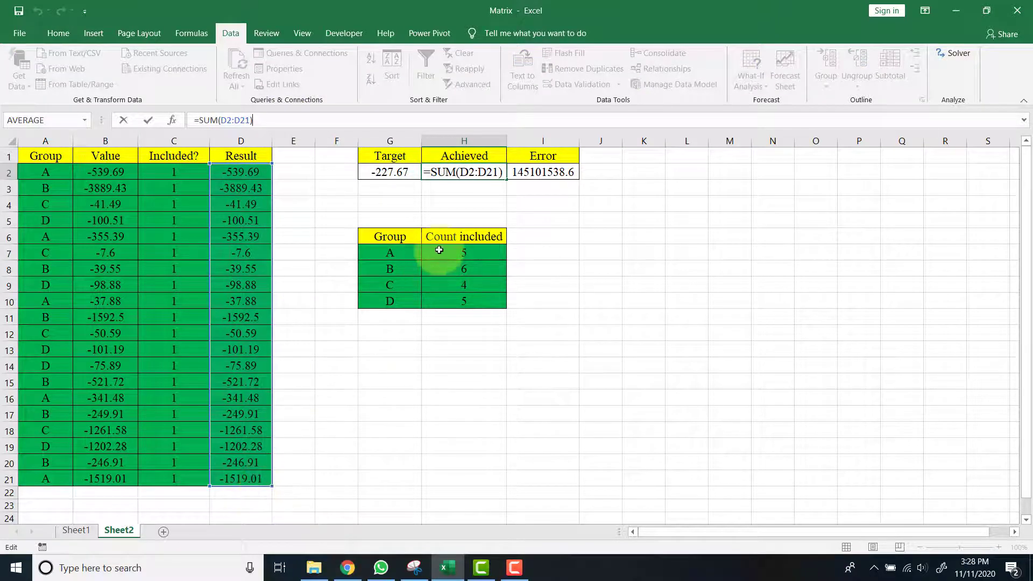
{"action": "key", "text": "Return"}
Review the Error formula in I2 against the Target and Achieved cells it compares
{"action": "left_click", "coordinate": [551, 168]}
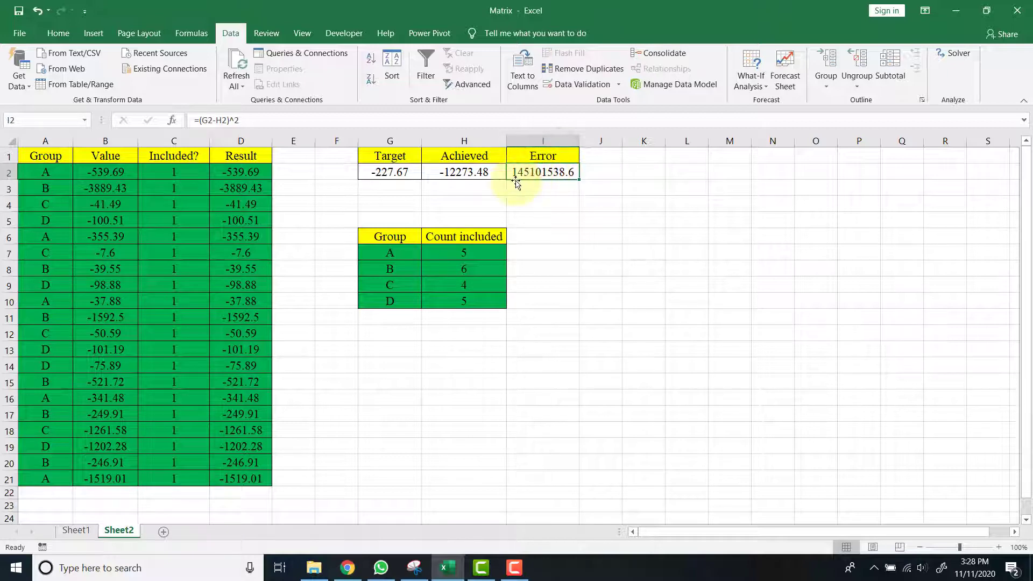
{"action": "left_click", "coordinate": [398, 170]}
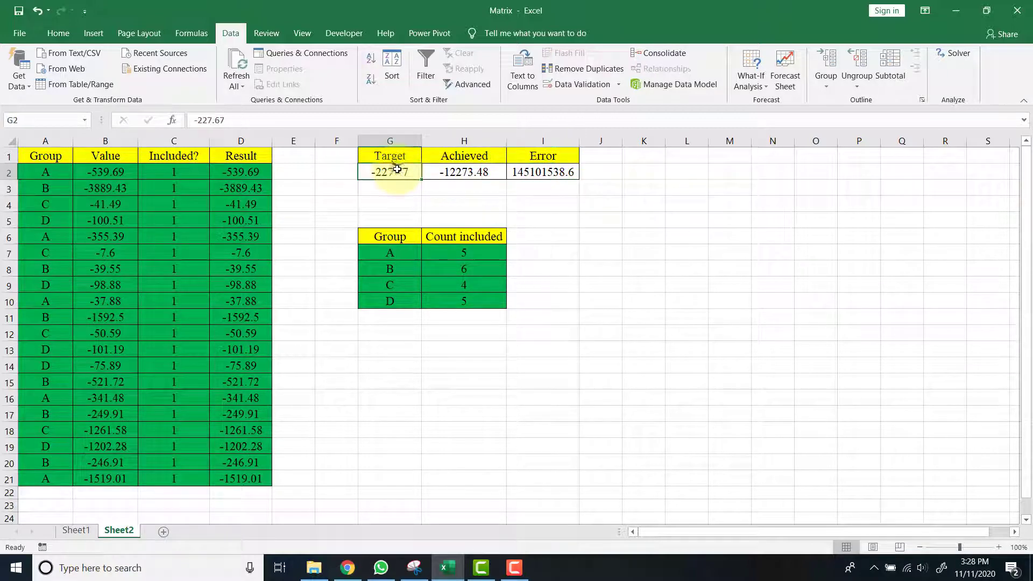
{"action": "left_click", "coordinate": [481, 172]}
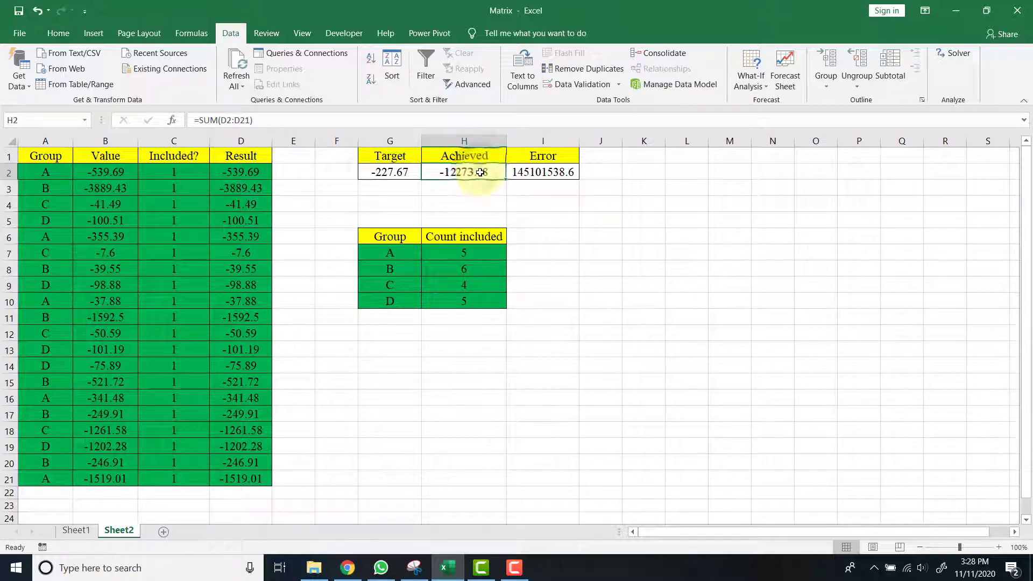
{"action": "left_click", "coordinate": [408, 171]}
{"action": "left_click", "coordinate": [464, 172]}
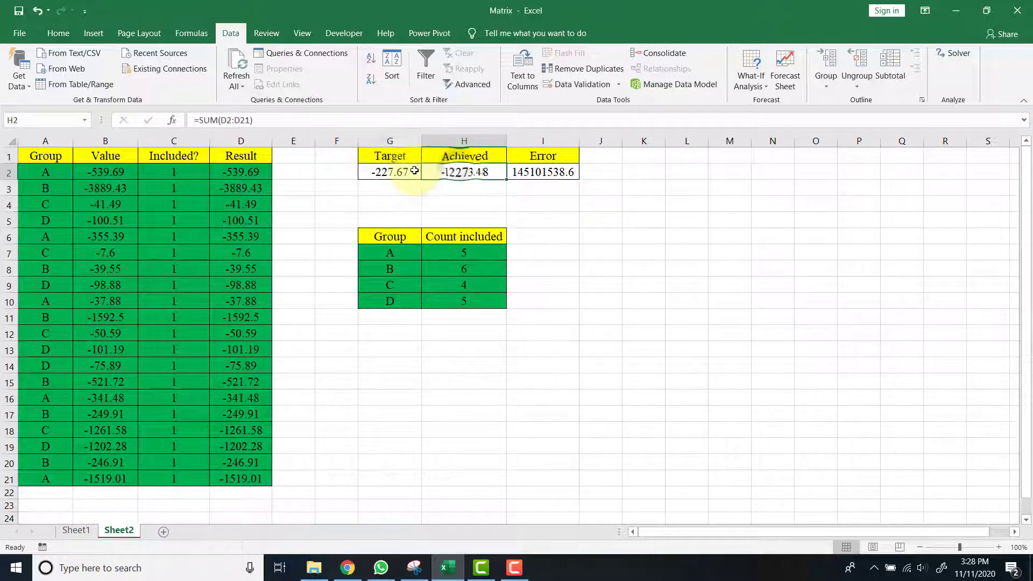
{"action": "left_click", "coordinate": [413, 171]}
{"action": "left_click", "coordinate": [484, 170]}
{"action": "left_click", "coordinate": [521, 170]}
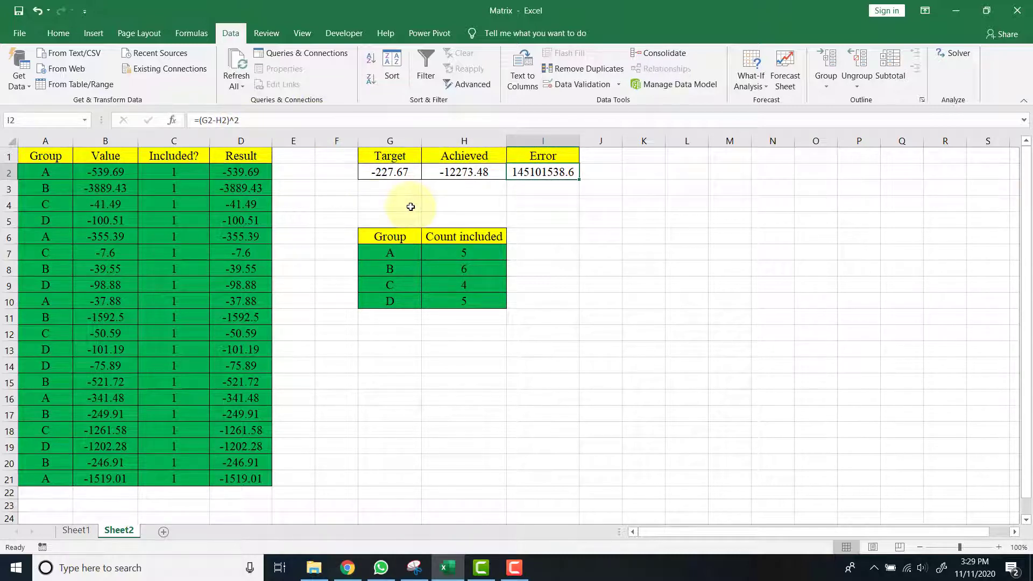
Examine the Count included formula for group A in H7 and the Group cells it refers to
{"action": "left_click", "coordinate": [456, 252]}
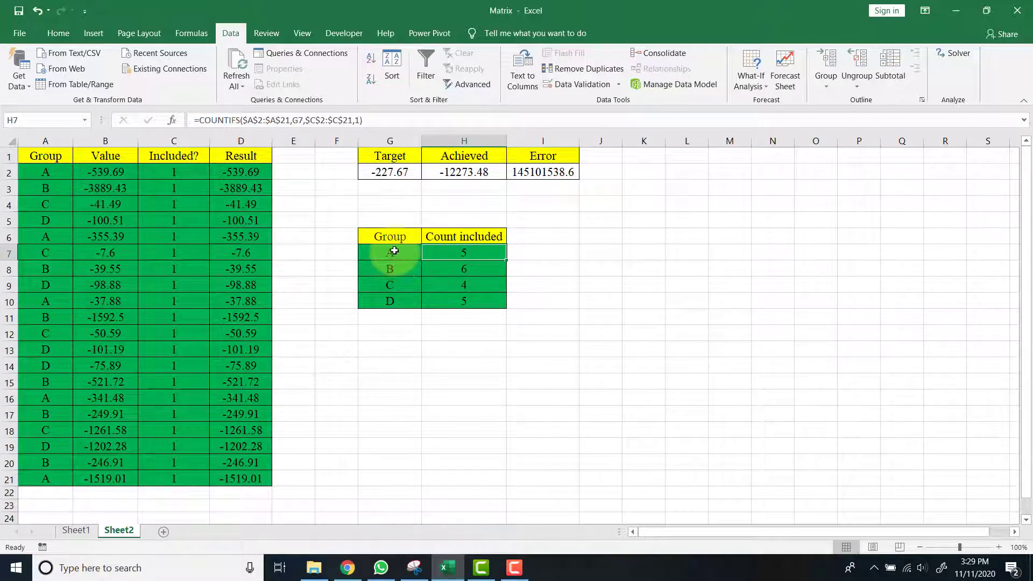
{"action": "left_click", "coordinate": [47, 173]}
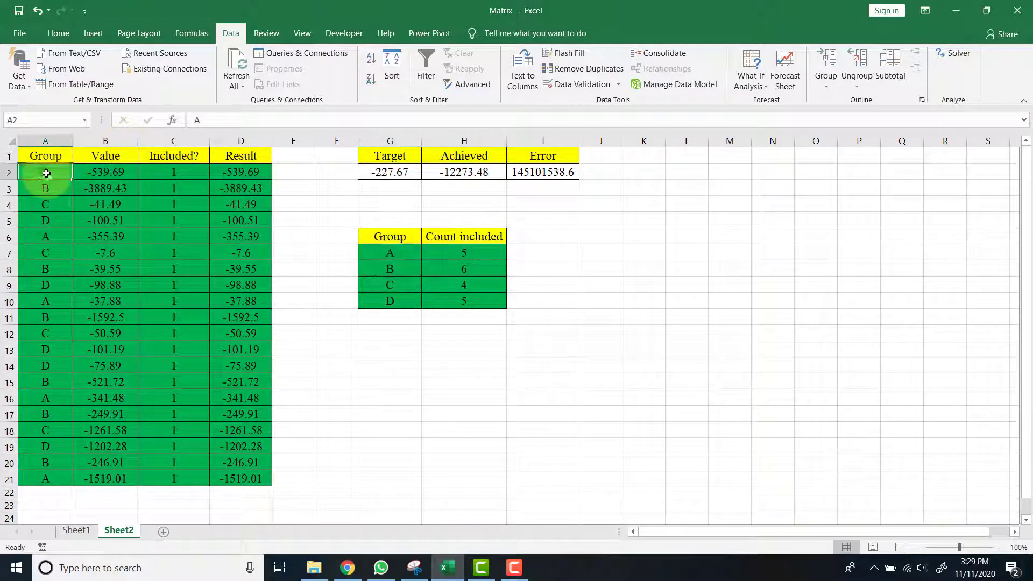
{"action": "left_click", "coordinate": [46, 300]}
{"action": "left_click", "coordinate": [466, 254]}
{"action": "left_click", "coordinate": [398, 252]}
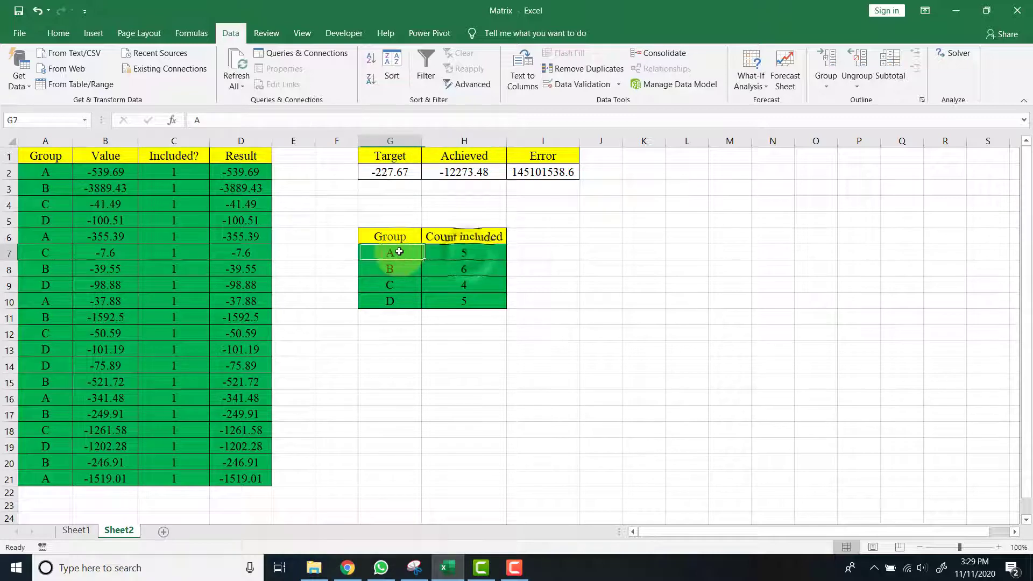
{"action": "left_click", "coordinate": [460, 255]}
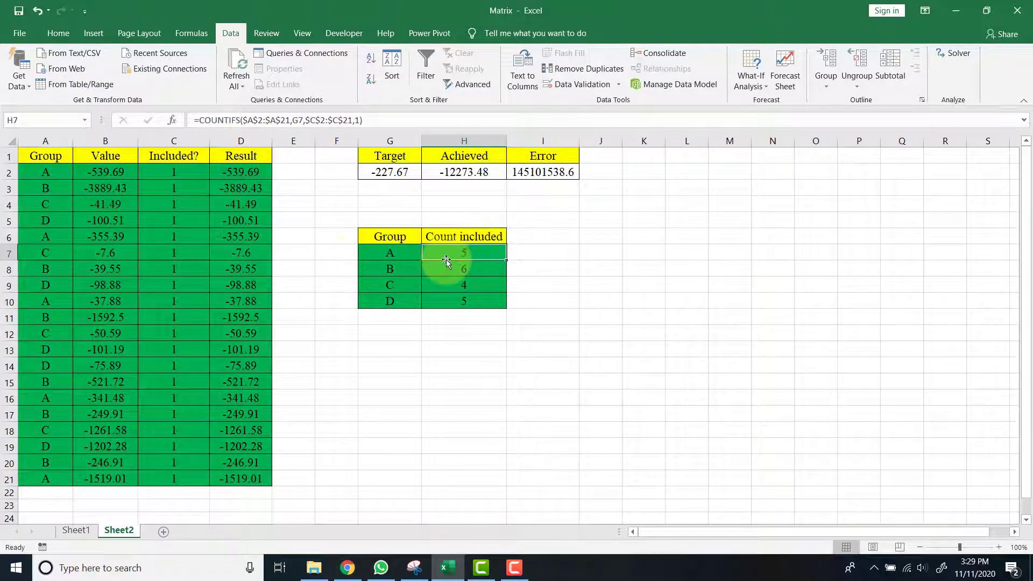
{"action": "left_click", "coordinate": [397, 254]}
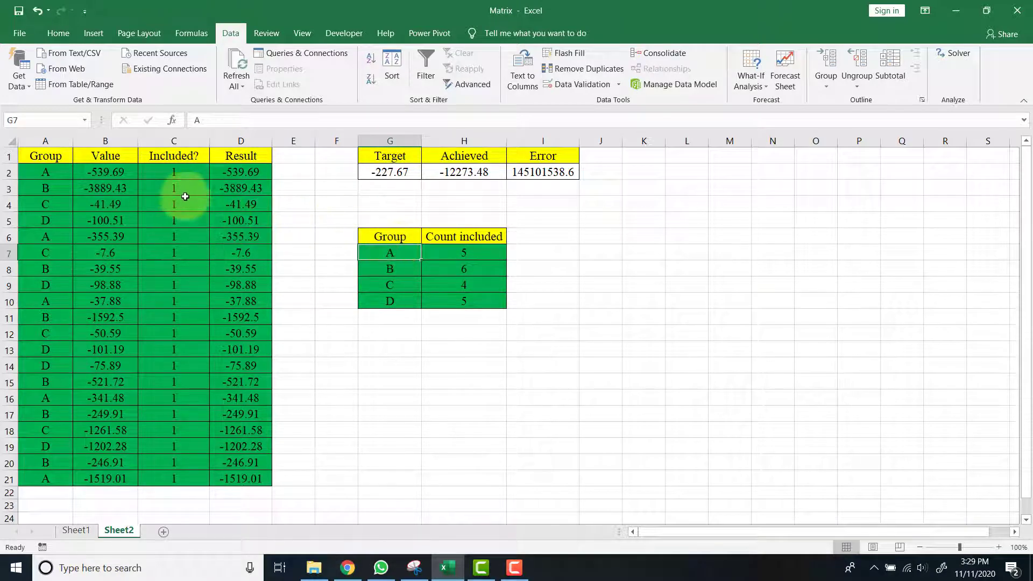
Test the group count by setting the Included? flag in C2 to 0, and restore it to 1
{"action": "left_click", "coordinate": [178, 172]}
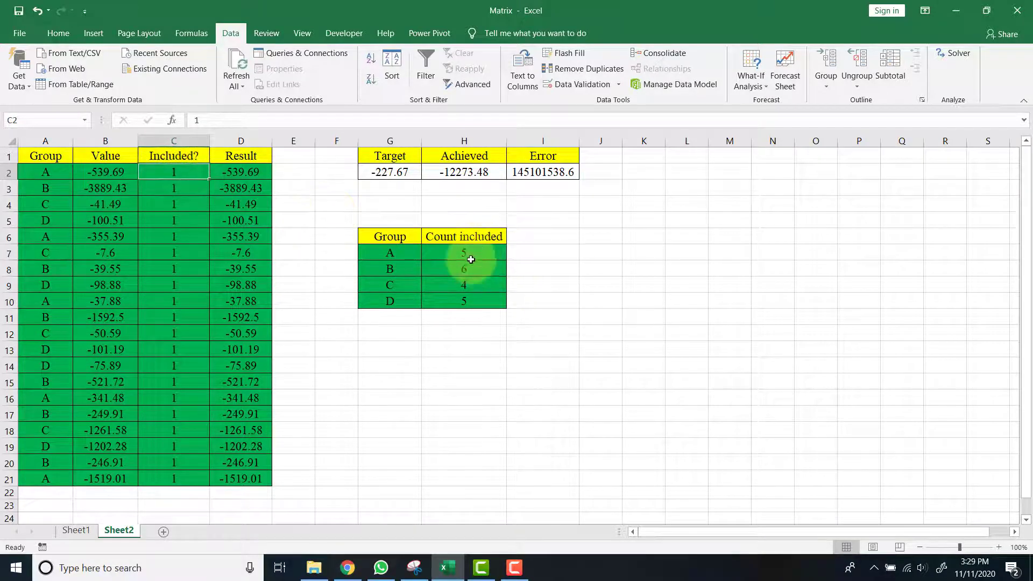
{"action": "type", "text": "0"}
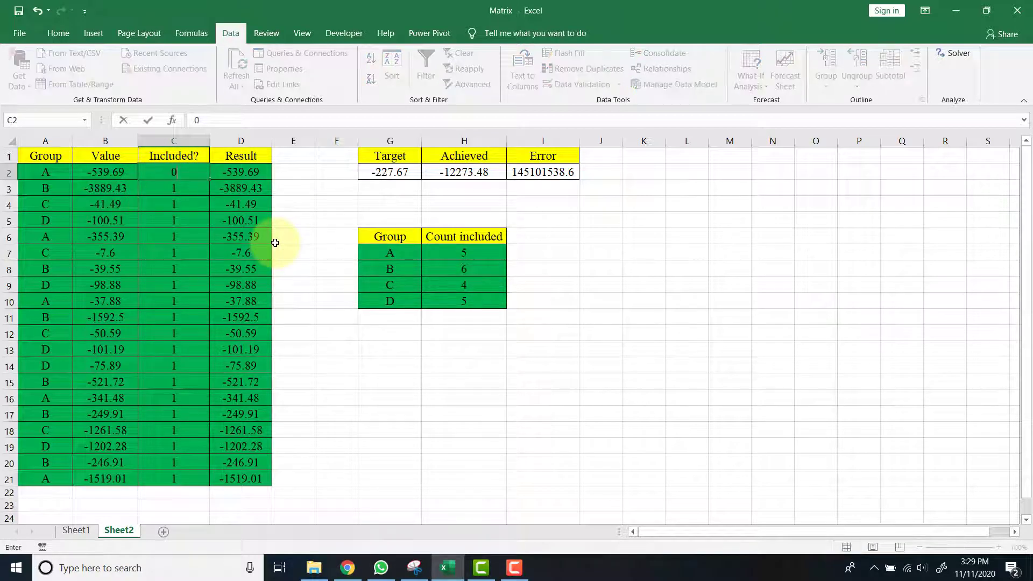
{"action": "key", "text": "Return"}
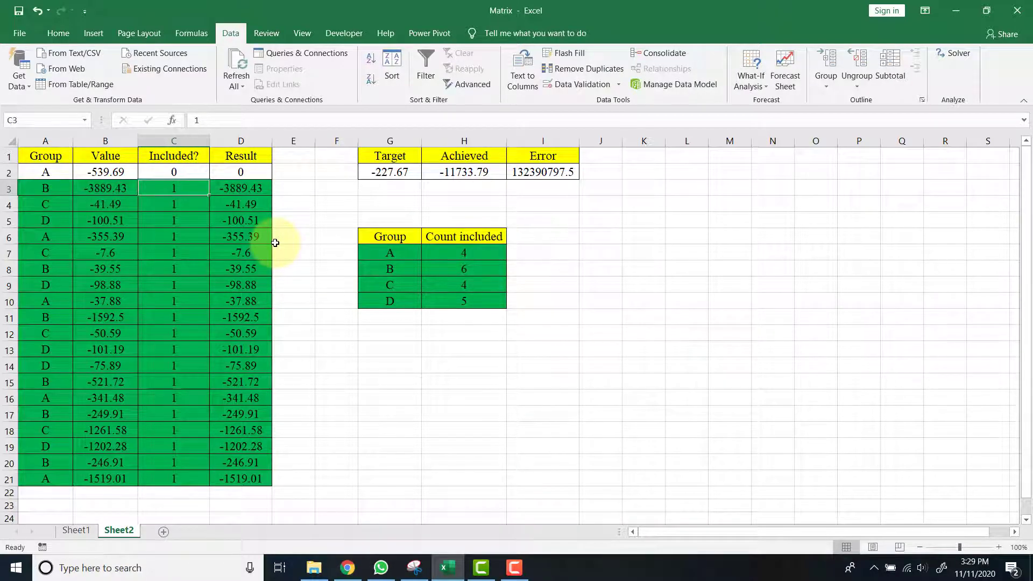
{"action": "left_click", "coordinate": [177, 170]}
{"action": "type", "text": "1"}
{"action": "key", "text": "Return"}
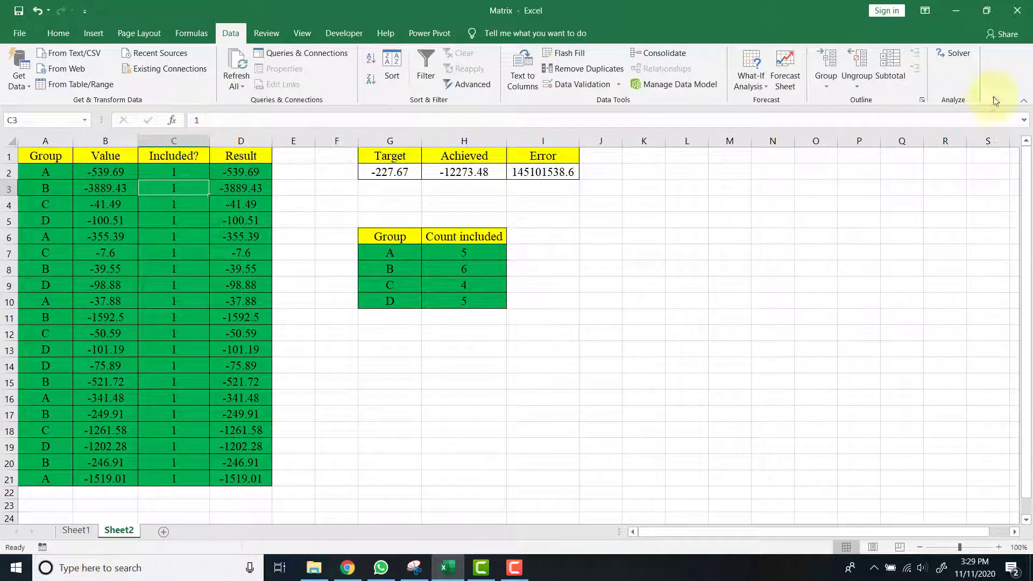
Run Solver to minimise I2 by changing C2:C21 with the existing binary and H7 = 2 constraints, and keep the solution
{"action": "left_click", "coordinate": [960, 53]}
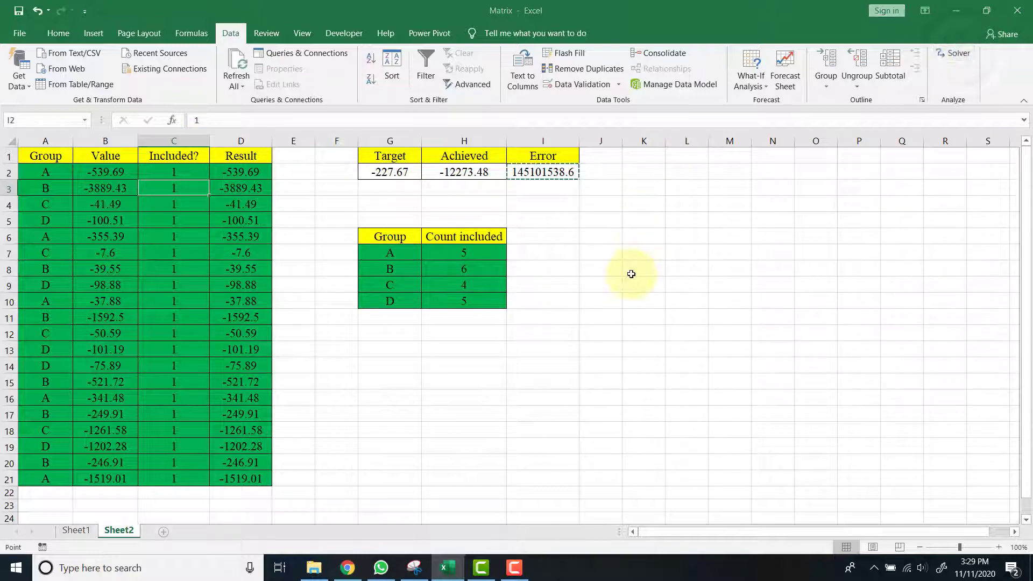
{"action": "left_click_drag", "start_coordinate": [709, 119], "coordinate": [849, 111]}
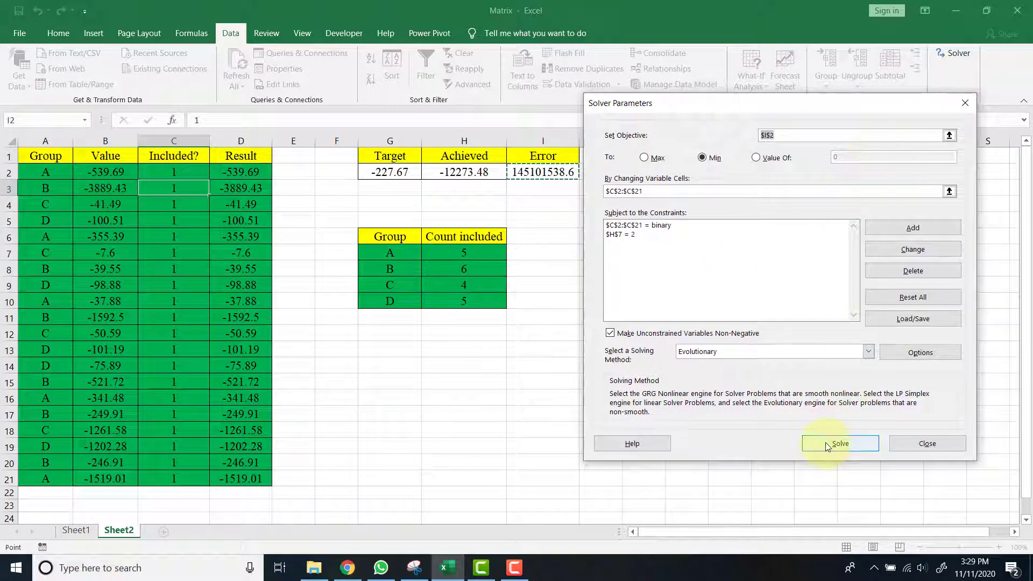
{"action": "left_click", "coordinate": [828, 446]}
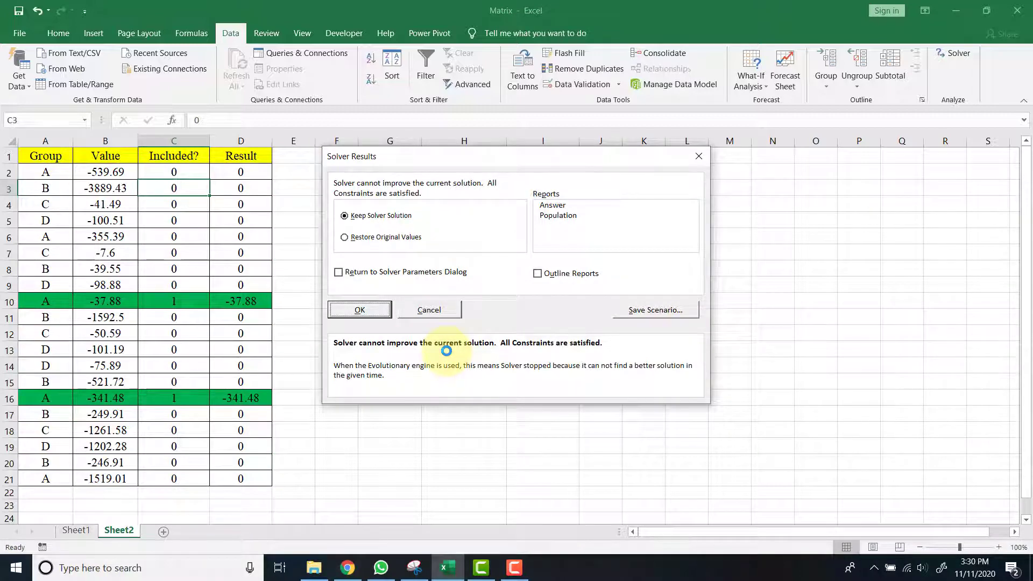
{"action": "left_click", "coordinate": [358, 315]}
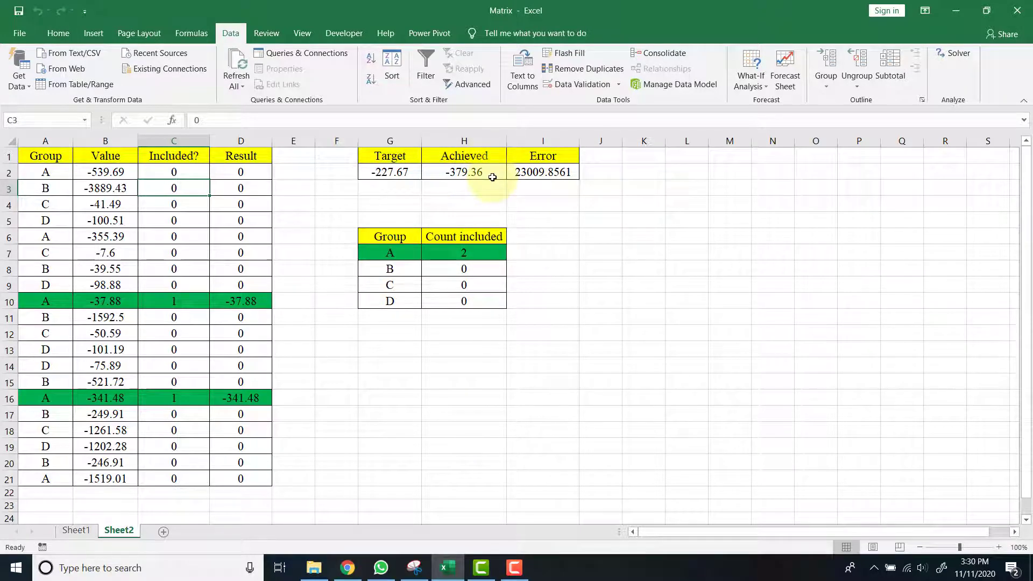
Check the Target, Error and group A Count included cells against the Solver solution
{"action": "left_click", "coordinate": [400, 175]}
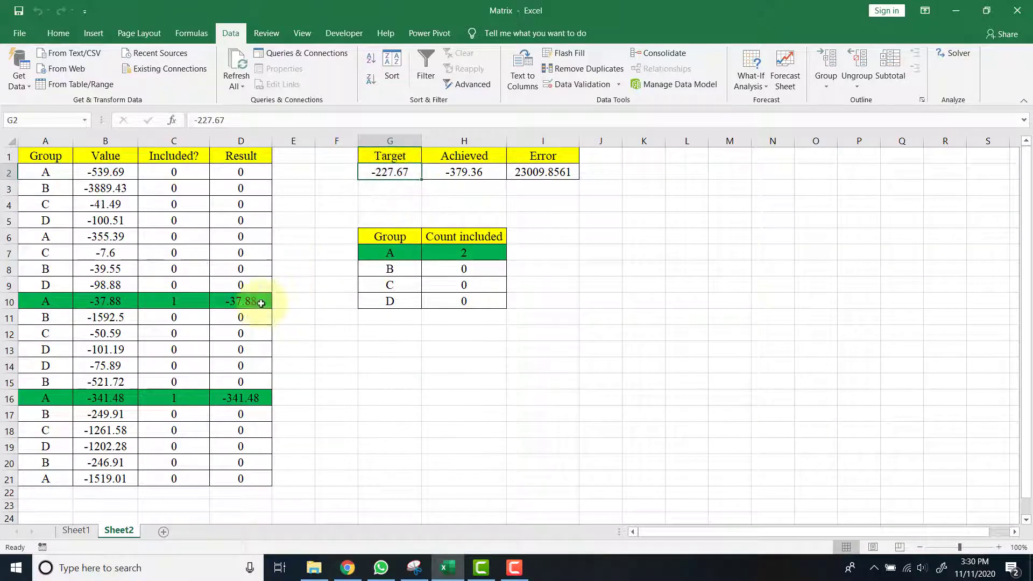
{"action": "left_click", "coordinate": [548, 175]}
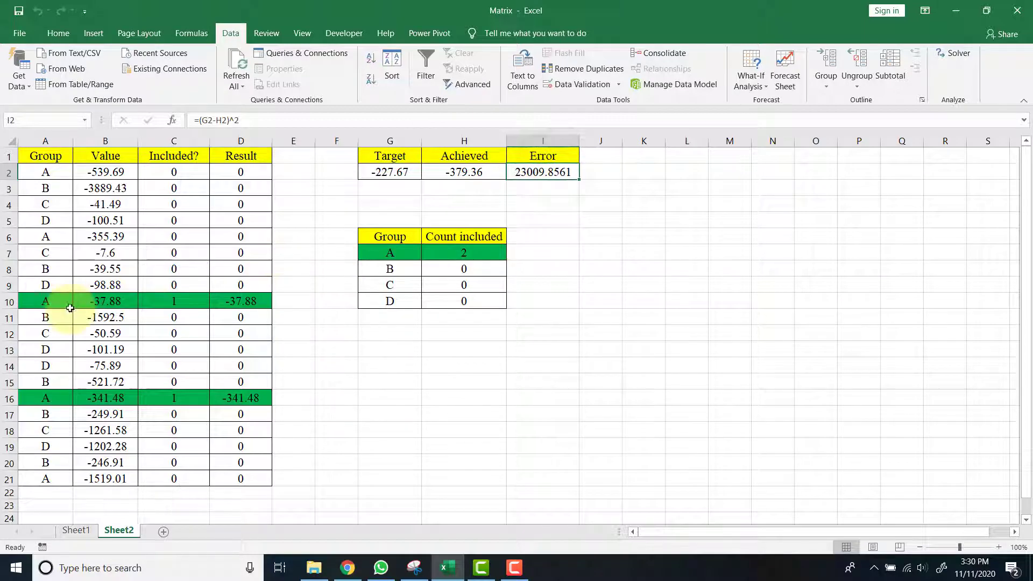
{"action": "left_click", "coordinate": [463, 253]}
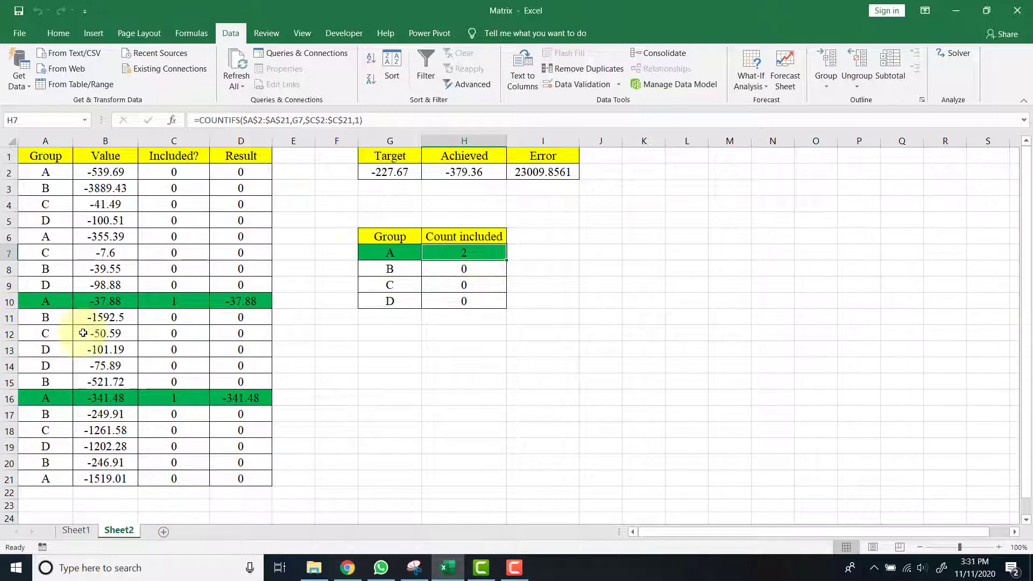
Delete the H7 = 2 constraint from the Solver parameters, solve again and keep the Solver solution
{"action": "left_click", "coordinate": [954, 53]}
{"action": "left_click", "coordinate": [601, 236]}
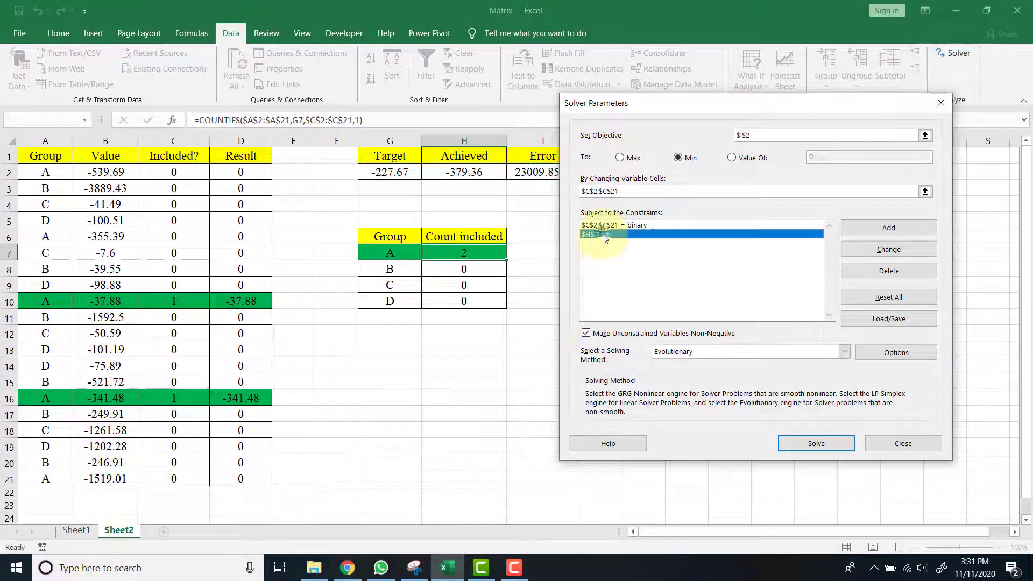
{"action": "left_click", "coordinate": [898, 272]}
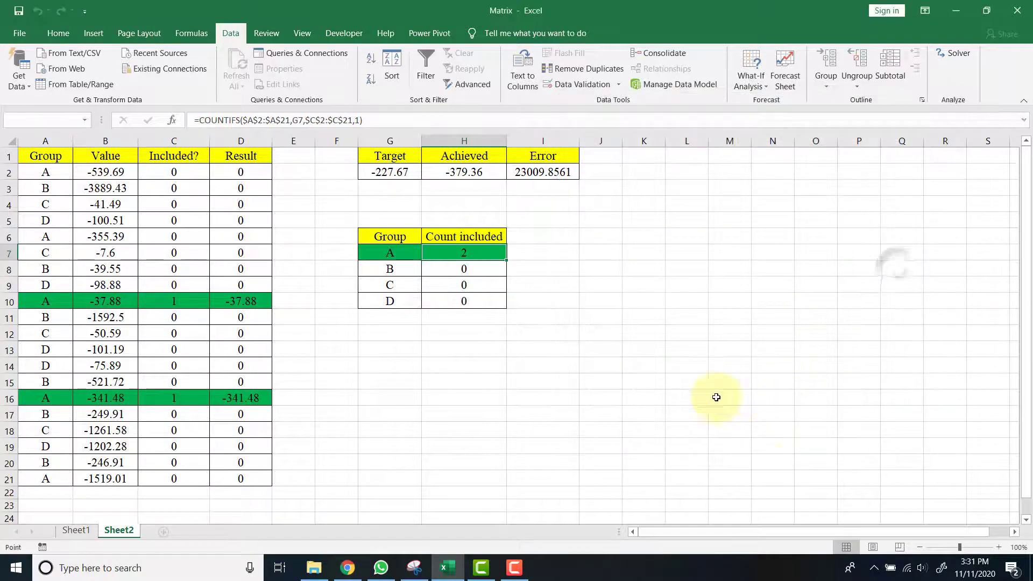
{"action": "left_click", "coordinate": [785, 438]}
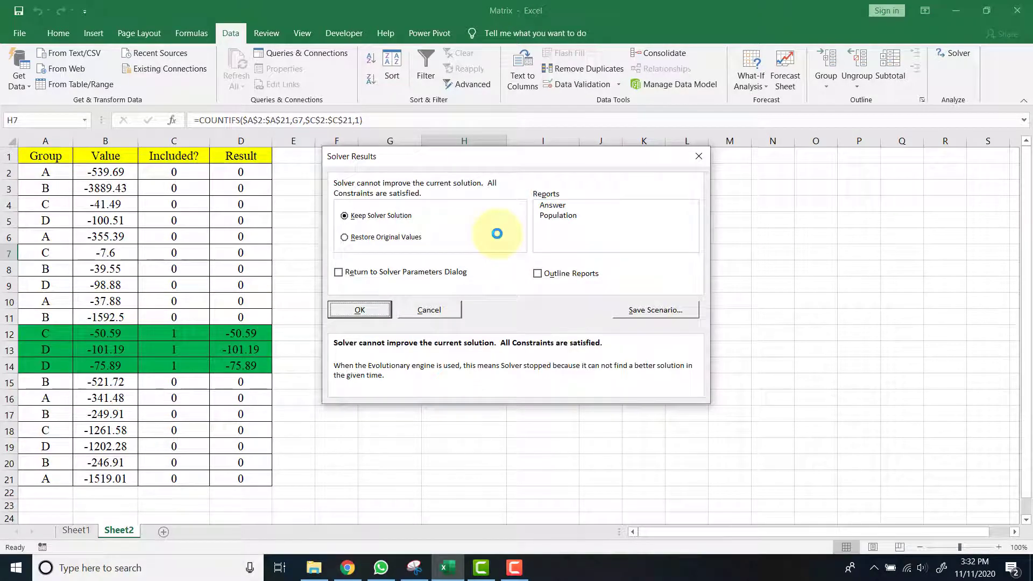
{"action": "left_click", "coordinate": [370, 311]}
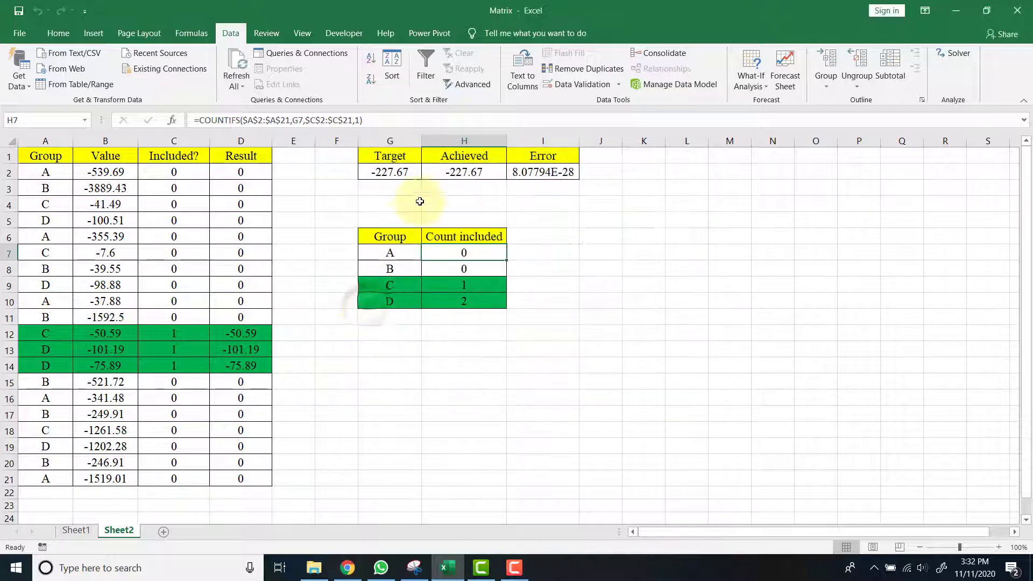
Compare the Target, Achieved and Error cells in row 2 and check the sum of the included values B12:B14
{"action": "left_click", "coordinate": [463, 172]}
{"action": "left_click", "coordinate": [417, 173]}
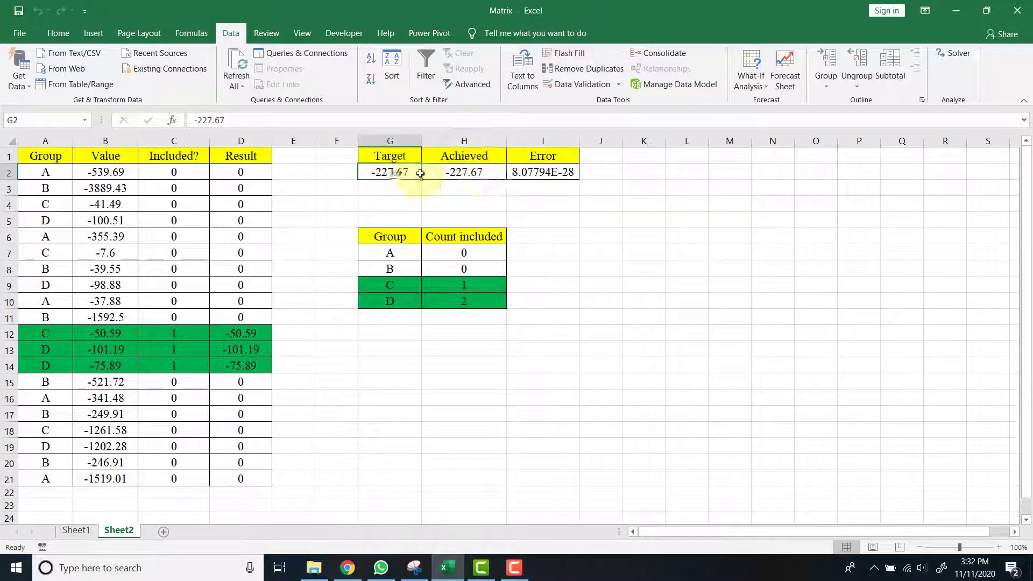
{"action": "left_click", "coordinate": [454, 173]}
{"action": "left_click", "coordinate": [401, 167]}
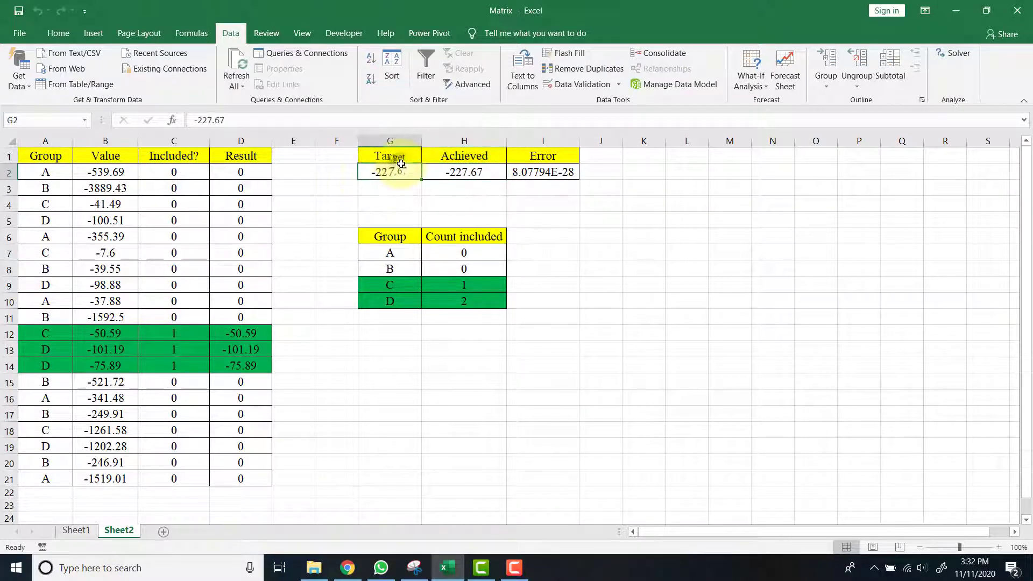
{"action": "left_click", "coordinate": [465, 172]}
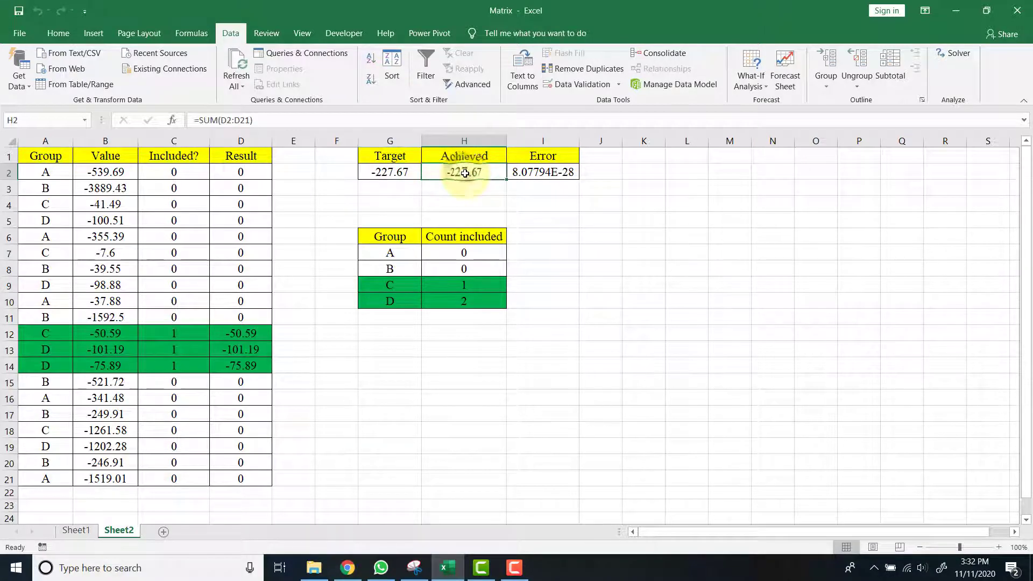
{"action": "left_click", "coordinate": [530, 172]}
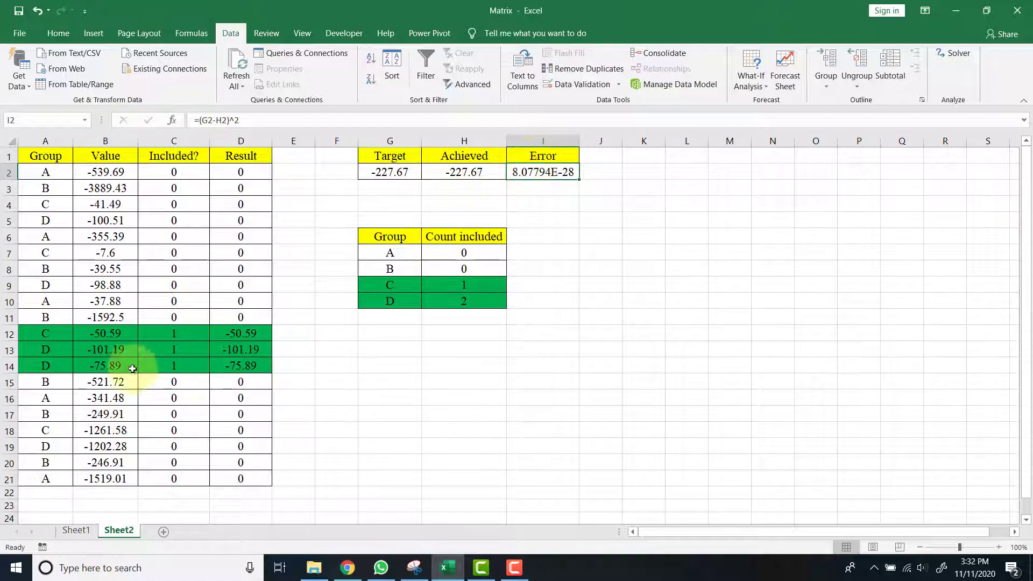
{"action": "left_click_drag", "start_coordinate": [106, 328], "coordinate": [99, 366]}
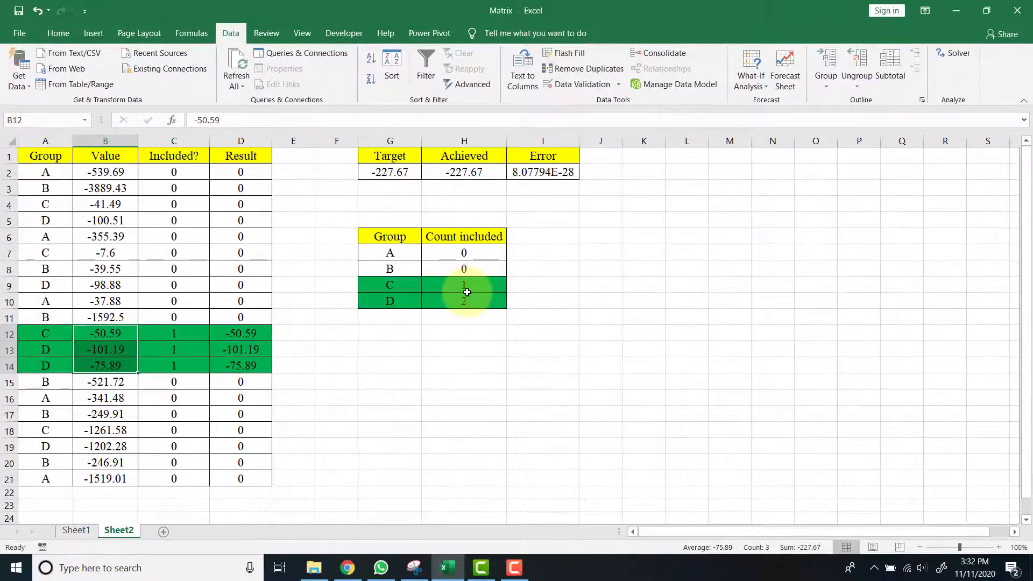
Check the Count included cells for groups C and D in the group table
{"action": "left_click", "coordinate": [467, 292]}
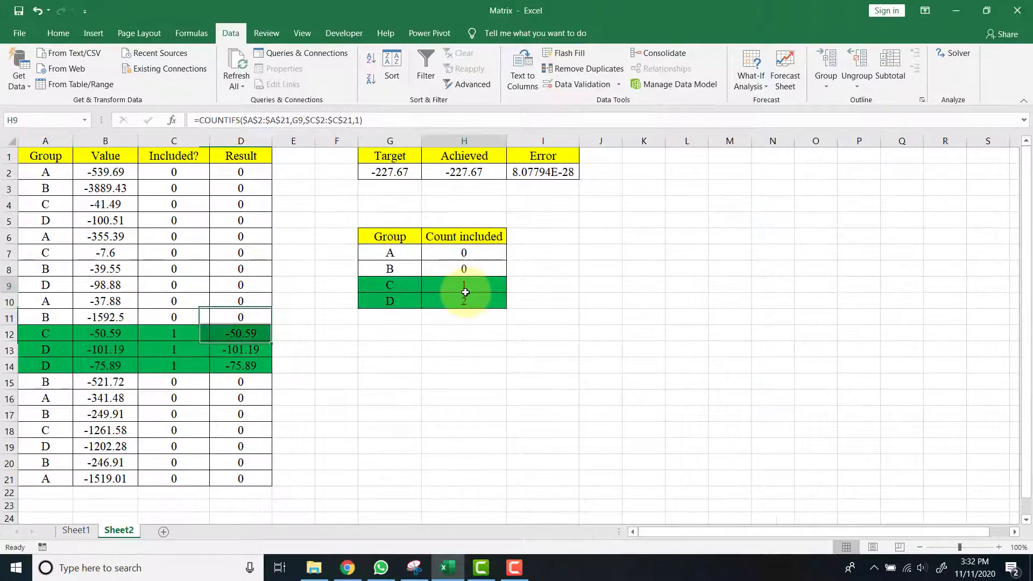
{"action": "left_click", "coordinate": [397, 287]}
{"action": "left_click", "coordinate": [478, 287]}
{"action": "left_click", "coordinate": [386, 300]}
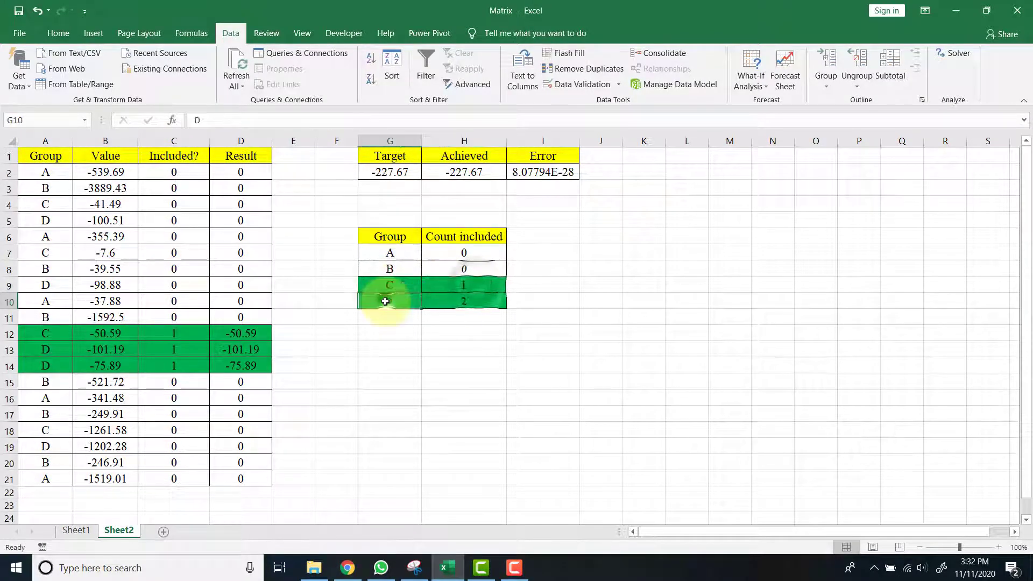
{"action": "left_click", "coordinate": [466, 302]}
{"action": "left_click", "coordinate": [395, 268]}
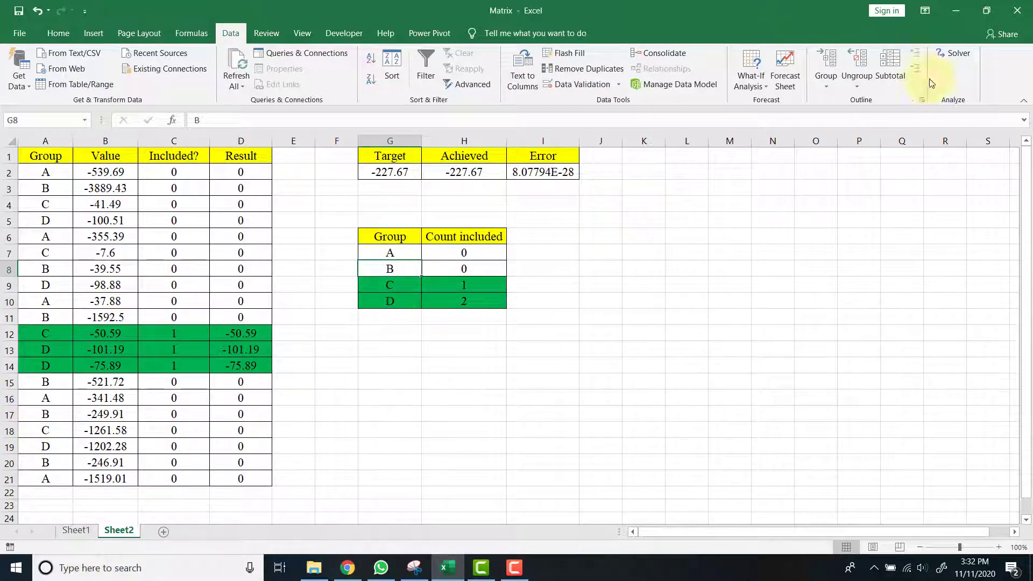
Reset all the Solver parameters to their defaults
{"action": "left_click", "coordinate": [950, 58]}
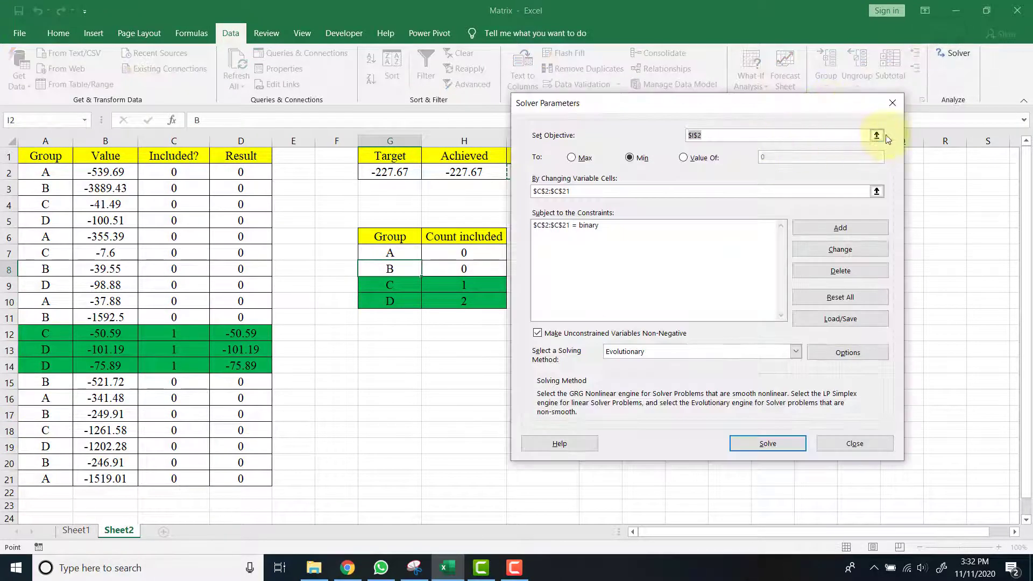
{"action": "left_click", "coordinate": [851, 292]}
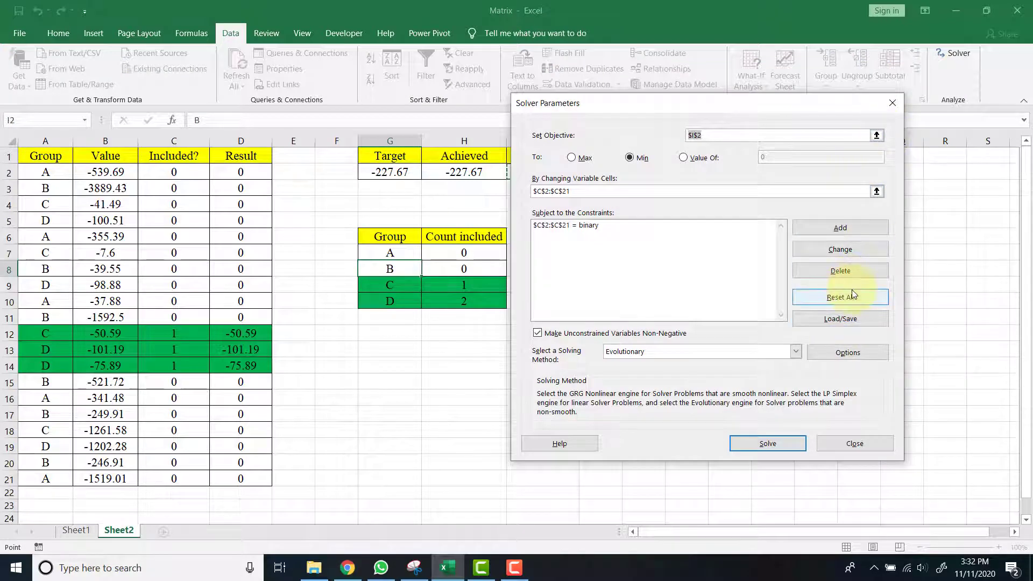
{"action": "left_click", "coordinate": [532, 336]}
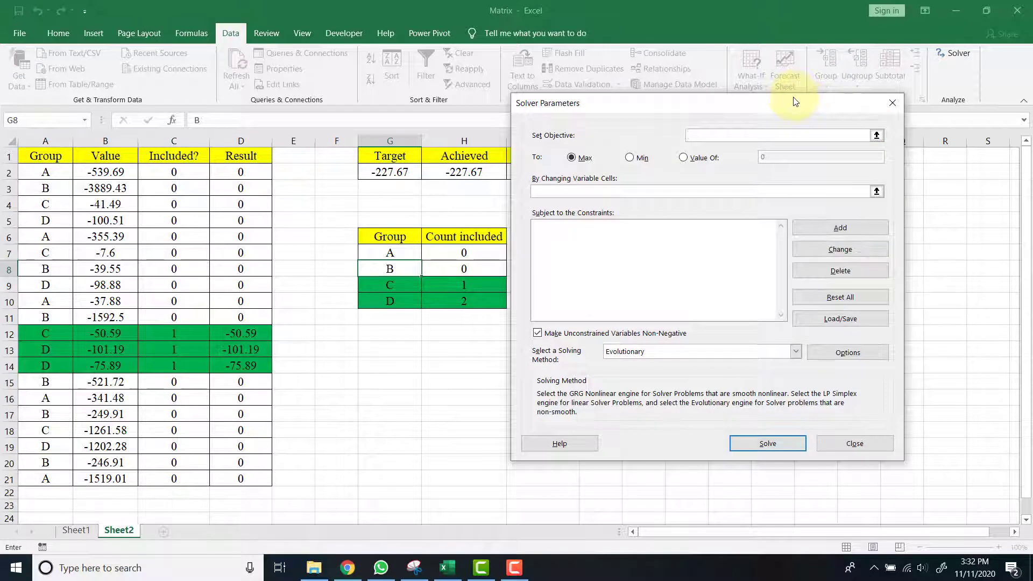
Set the Solver objective to minimise Error cell I2 by changing variable cells C2:C21
{"action": "left_click_drag", "start_coordinate": [796, 101], "coordinate": [617, 239]}
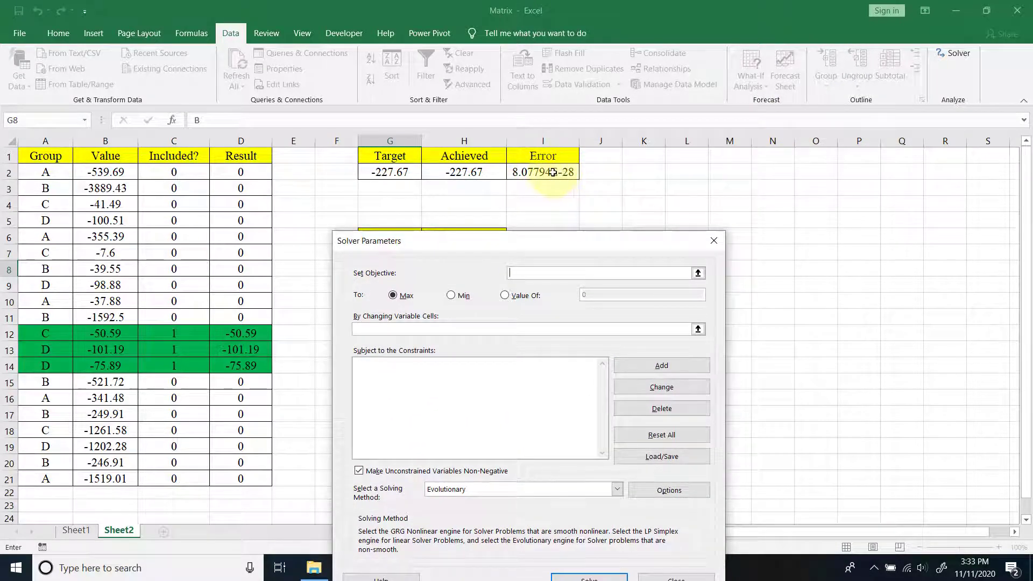
{"action": "left_click", "coordinate": [553, 172]}
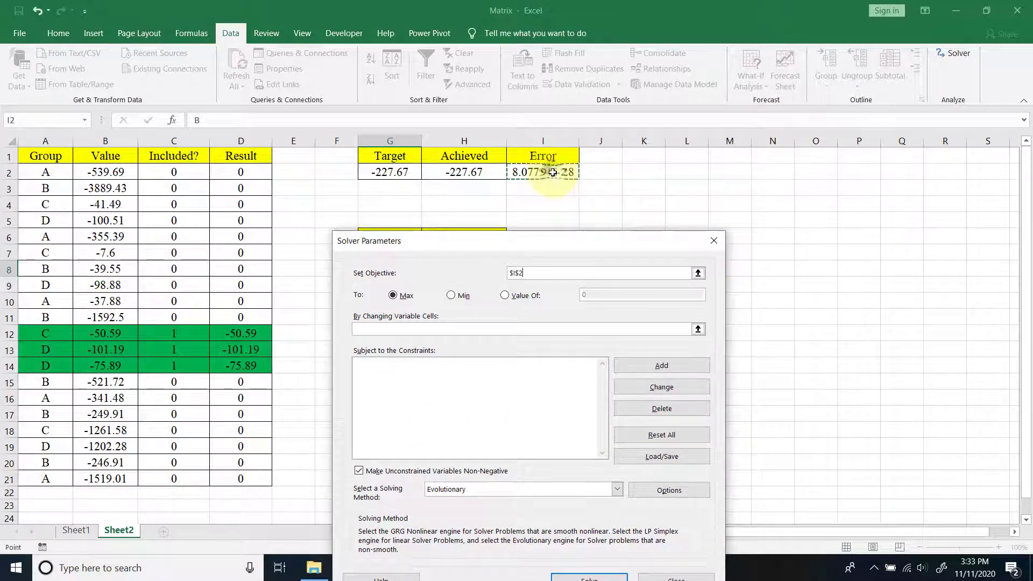
{"action": "left_click", "coordinate": [456, 294]}
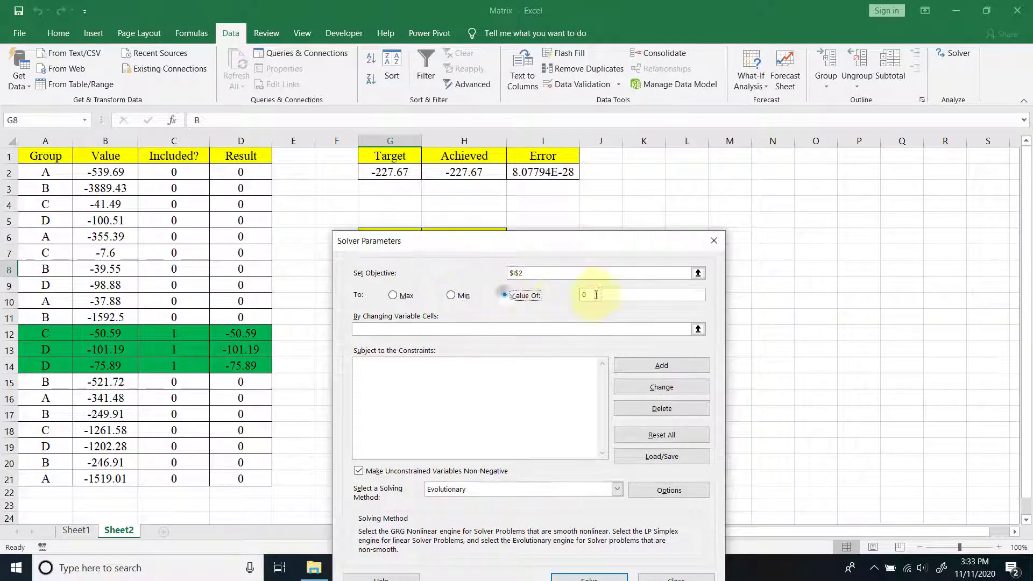
{"action": "left_click", "coordinate": [461, 330]}
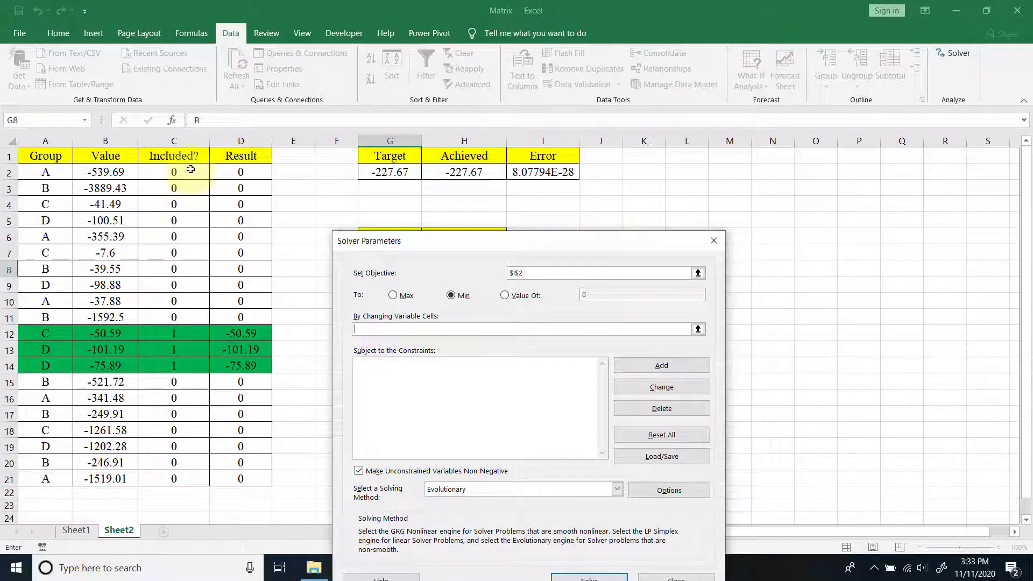
{"action": "left_click_drag", "start_coordinate": [187, 172], "coordinate": [162, 470]}
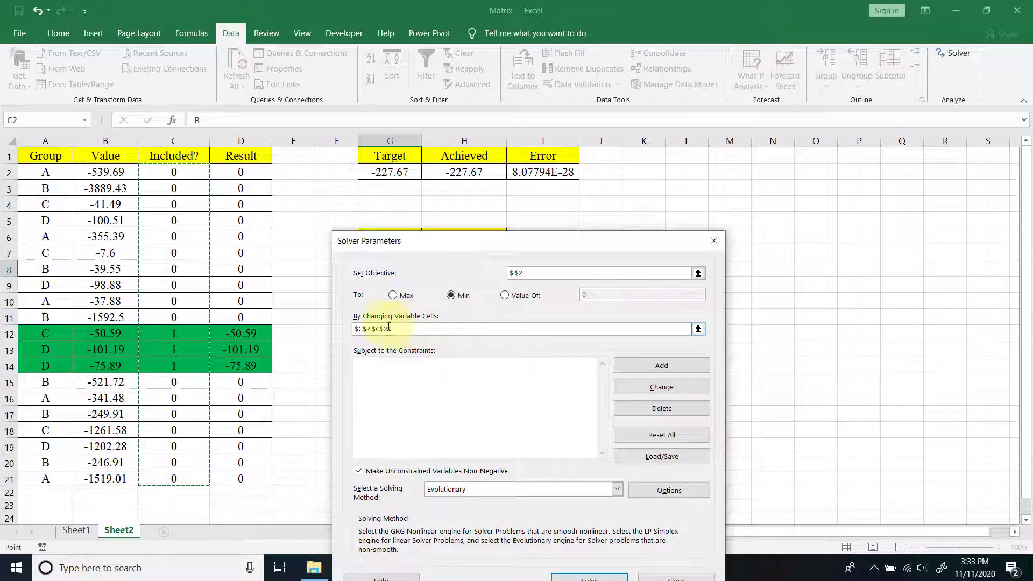
{"action": "left_click", "coordinate": [385, 375]}
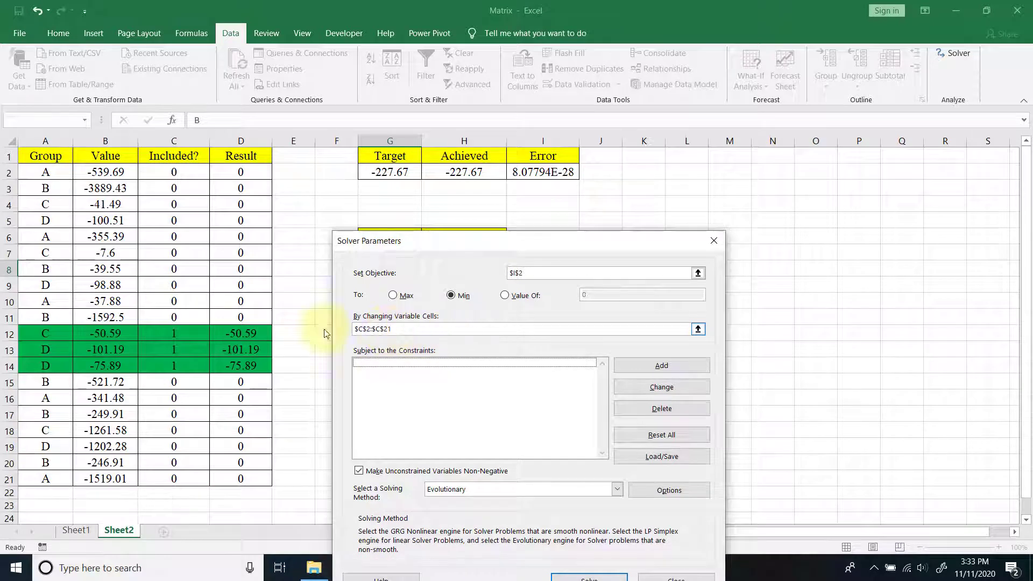
Add a Solver constraint requiring the Included? cells C2:C21 to be binary
{"action": "left_click", "coordinate": [662, 368]}
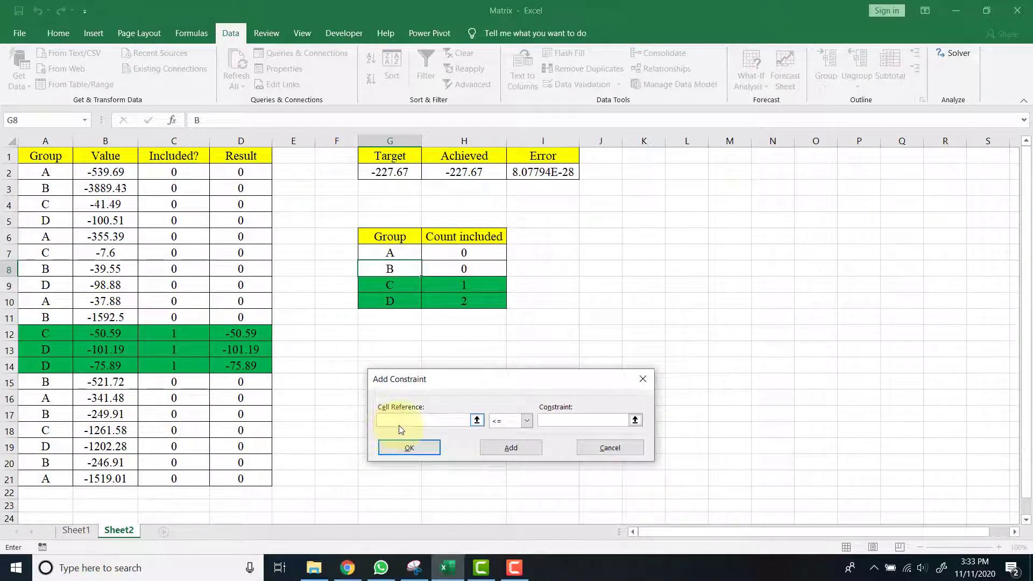
{"action": "left_click_drag", "start_coordinate": [171, 172], "coordinate": [154, 477]}
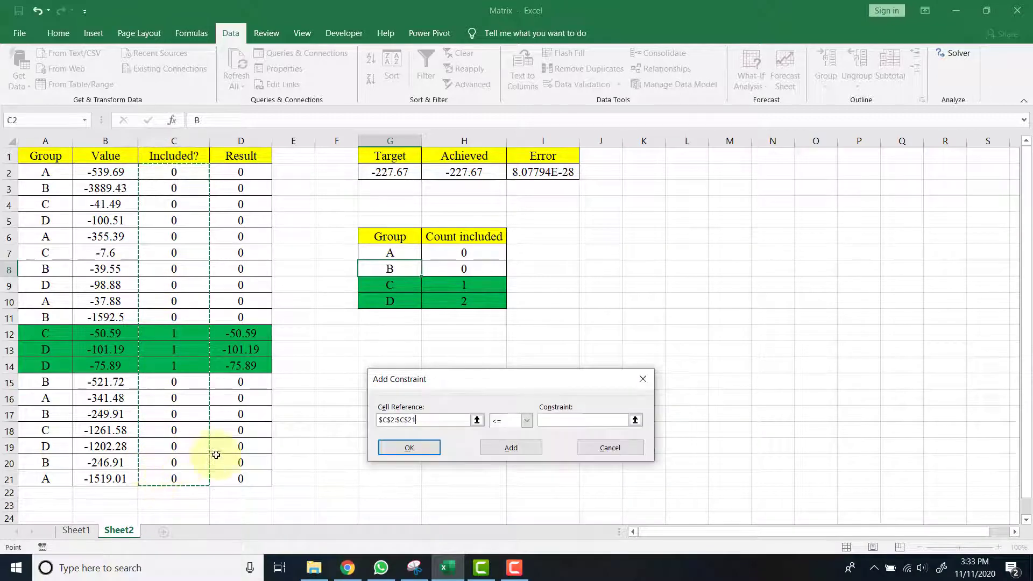
{"action": "left_click", "coordinate": [528, 421]}
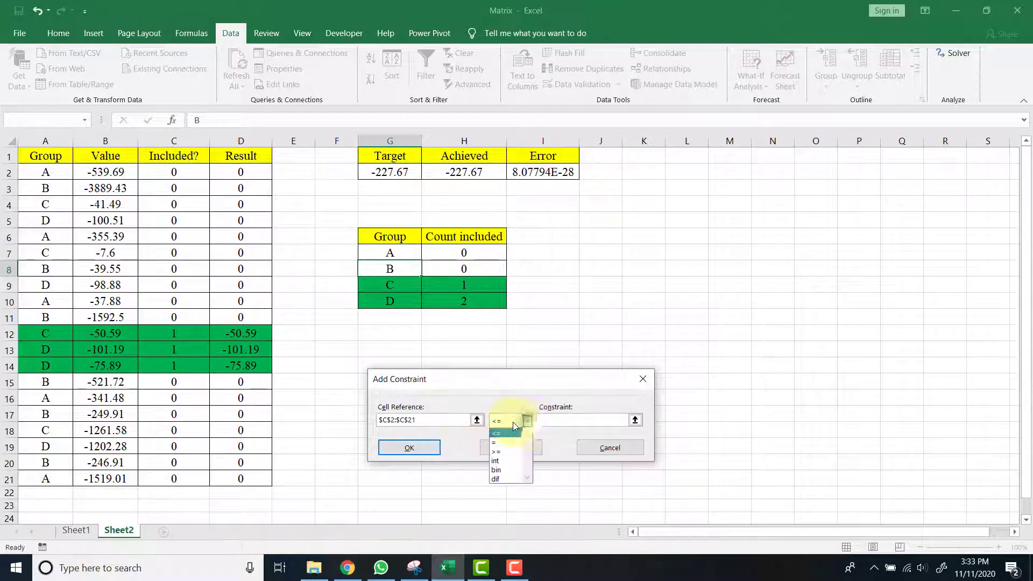
{"action": "left_click", "coordinate": [506, 471]}
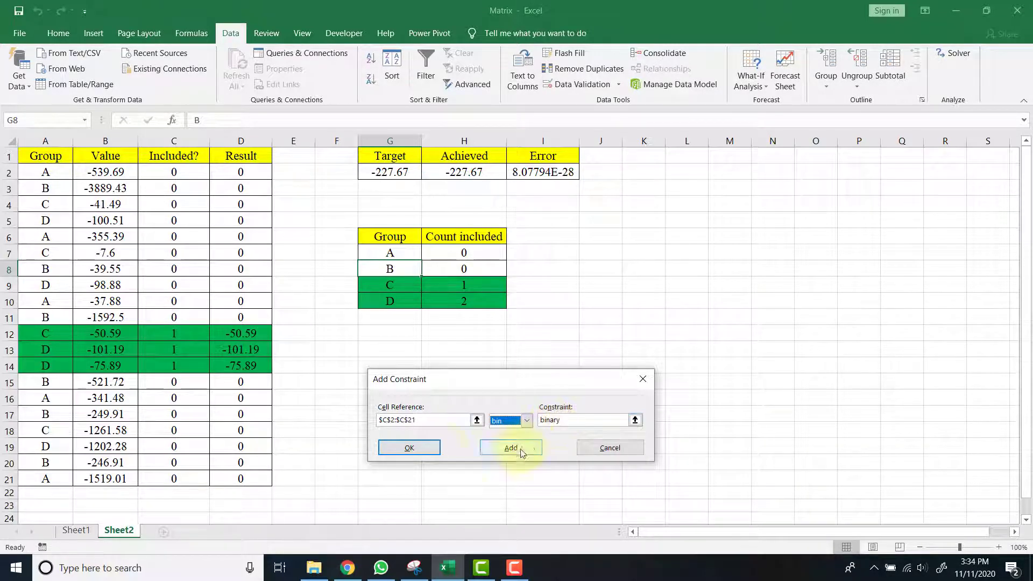
{"action": "left_click", "coordinate": [426, 444]}
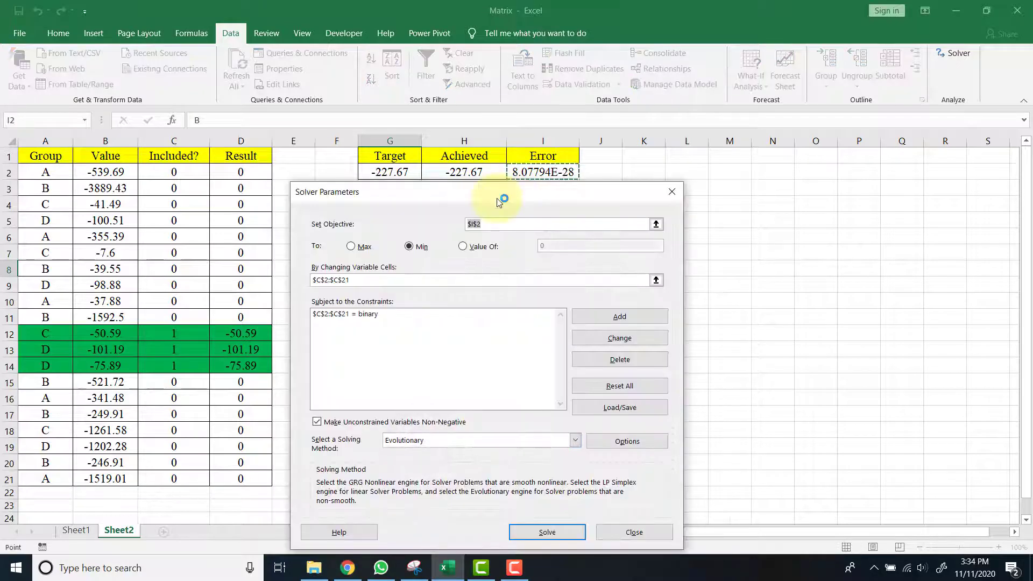
Set the solving method to Evolutionary, run Solver and keep the Solver solution
{"action": "left_click_drag", "start_coordinate": [499, 202], "coordinate": [761, 176]}
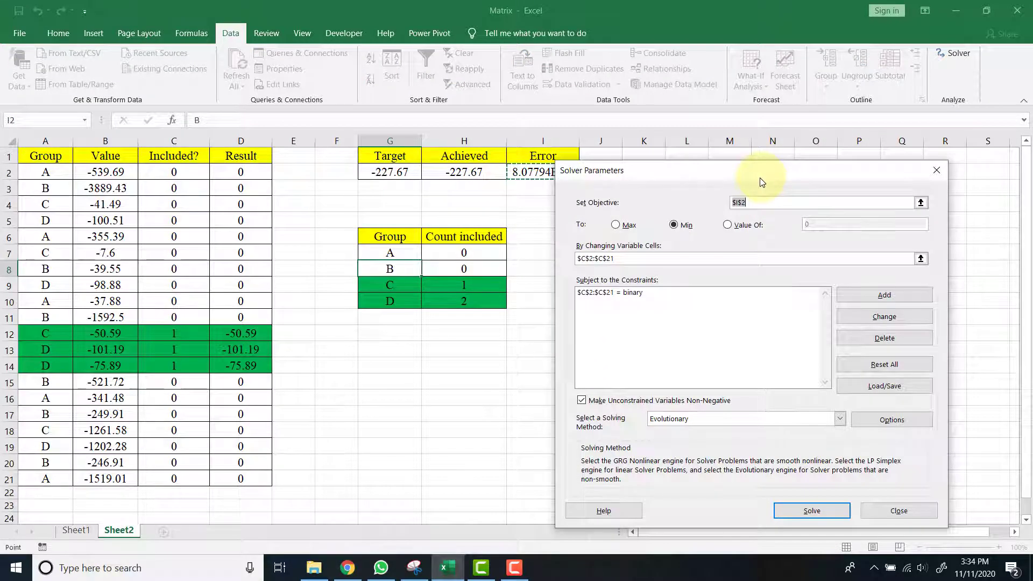
{"action": "left_click", "coordinate": [840, 419]}
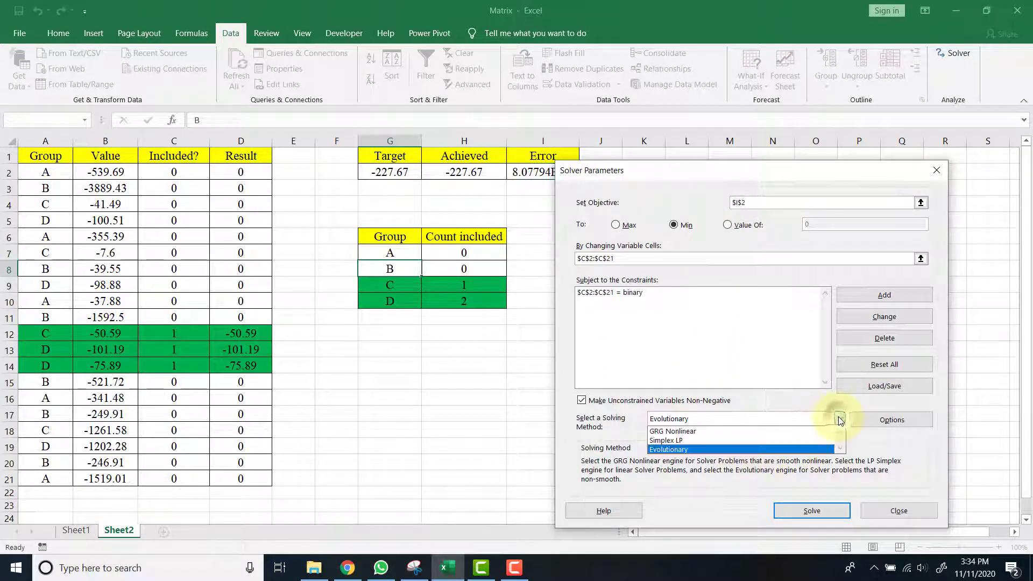
{"action": "left_click", "coordinate": [671, 432]}
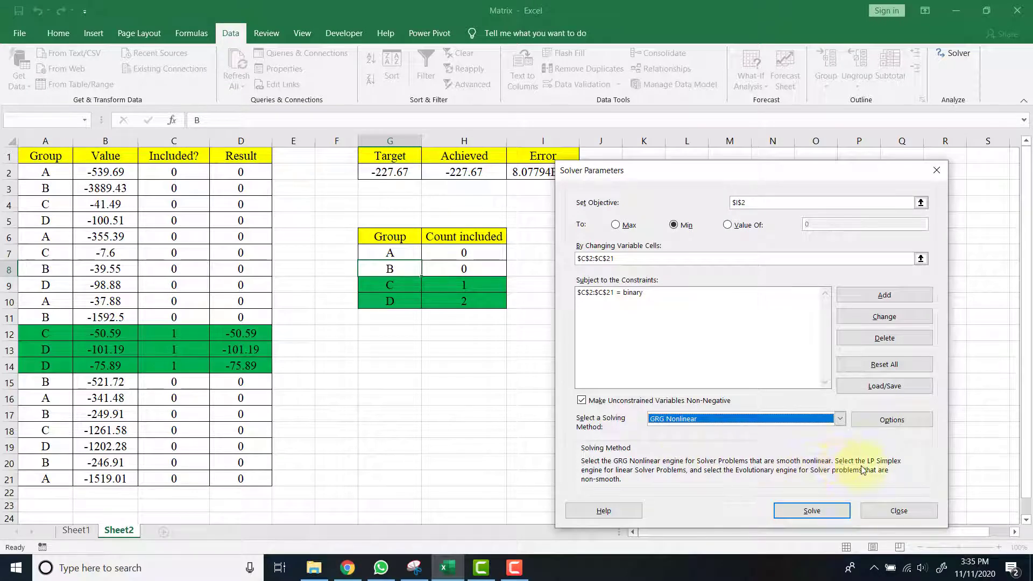
{"action": "left_click", "coordinate": [839, 420]}
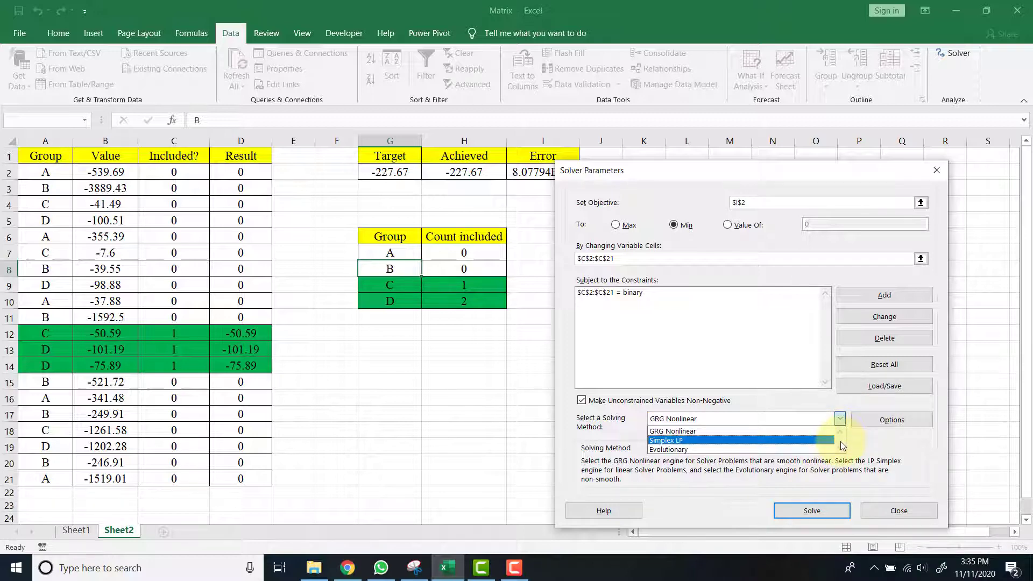
{"action": "left_click", "coordinate": [686, 450]}
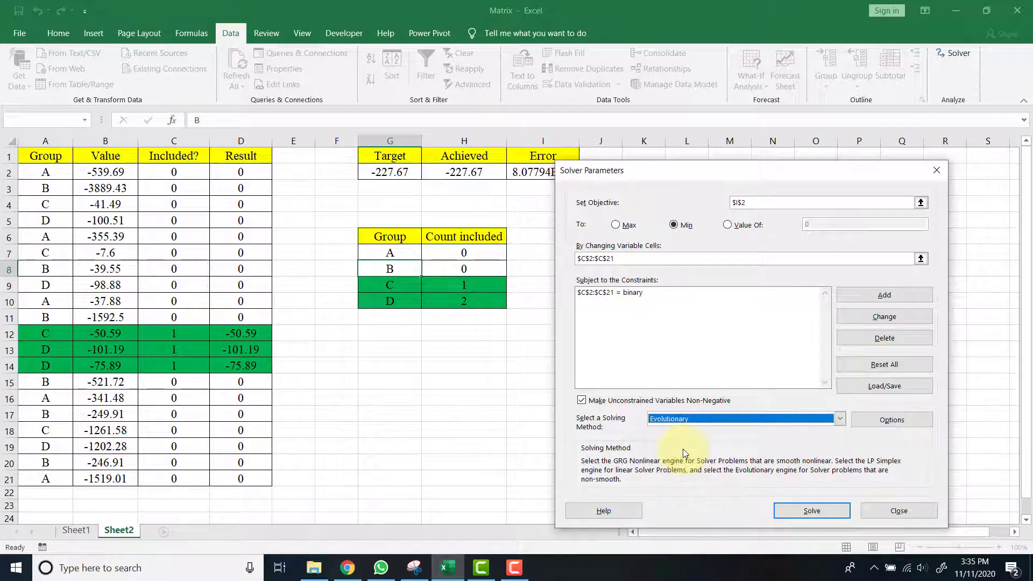
{"action": "left_click", "coordinate": [812, 510]}
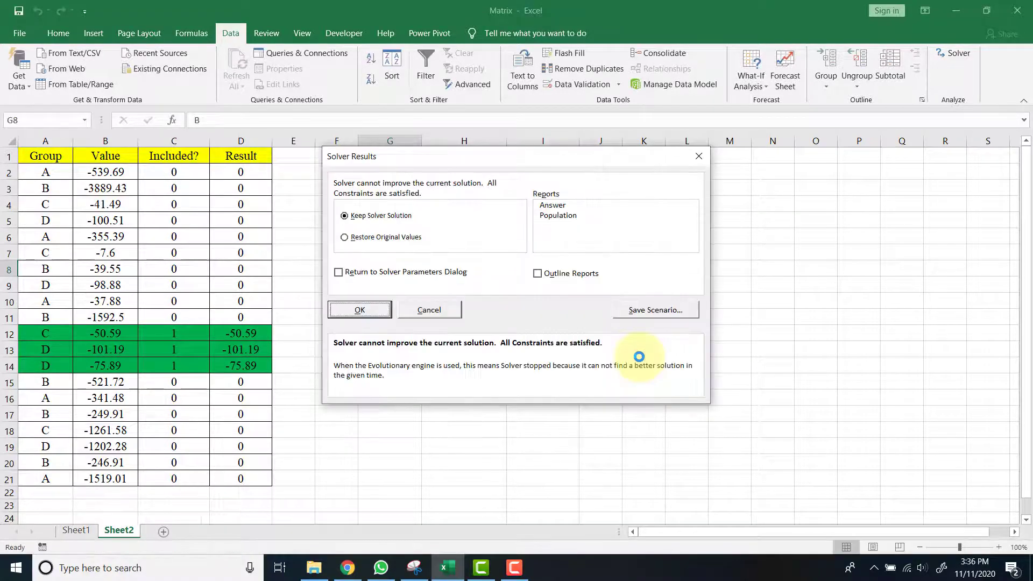
{"action": "left_click", "coordinate": [345, 311]}
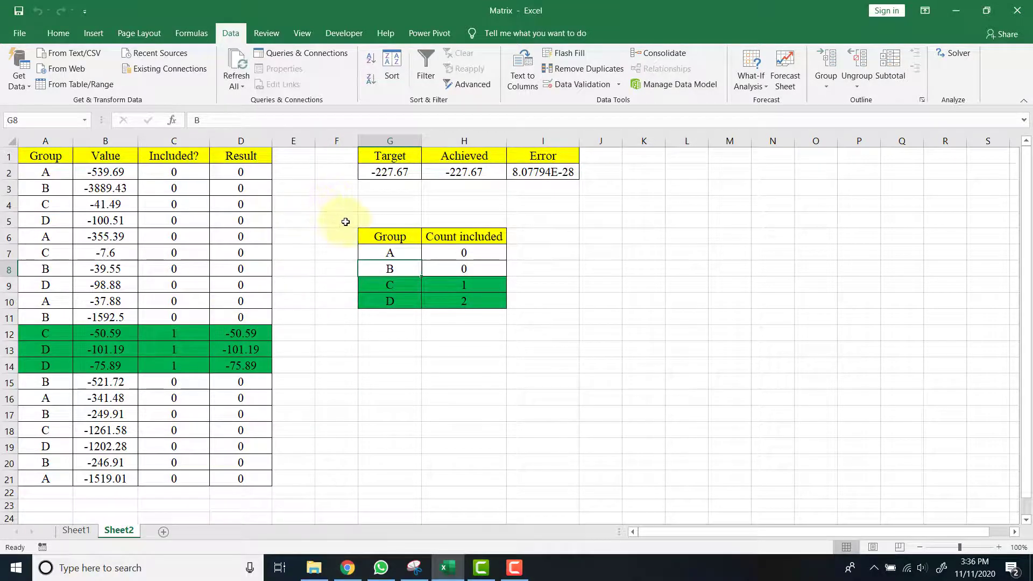
Set the Target value in G2 to -227.7
{"action": "double_click", "coordinate": [410, 172]}
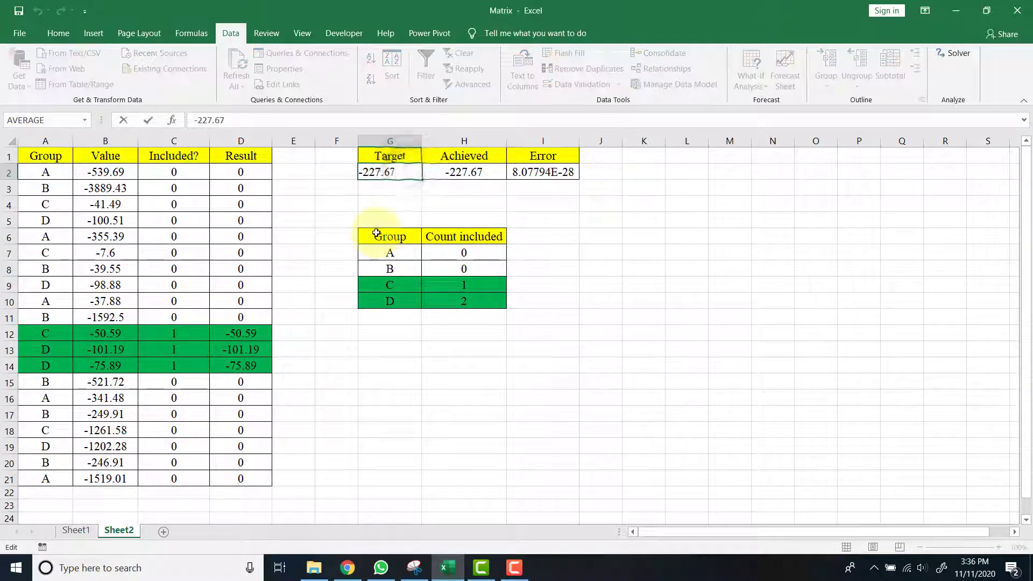
{"action": "key", "text": "BackSpace"}
{"action": "key", "text": "BackSpace"}
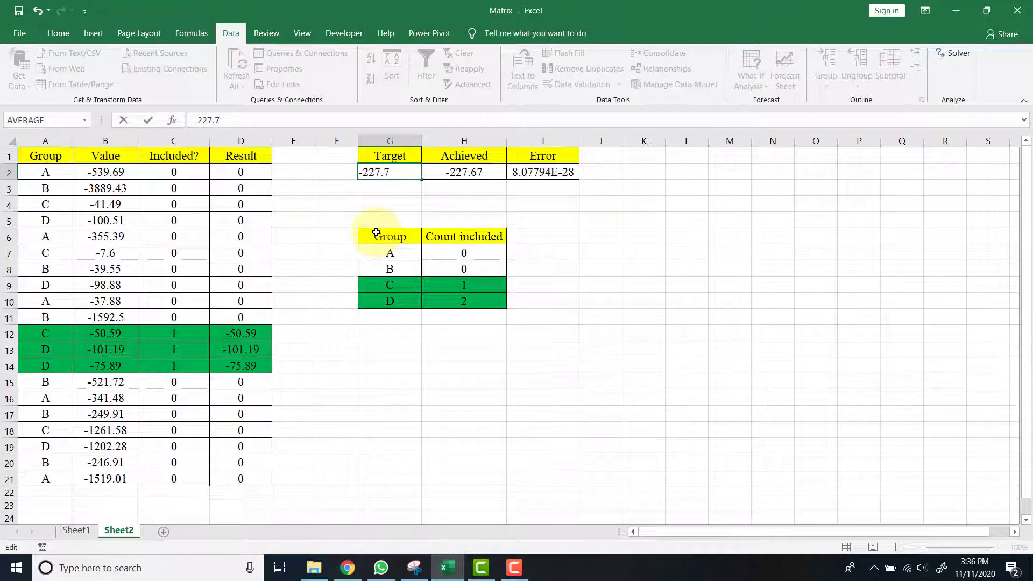
{"action": "key", "text": "Return"}
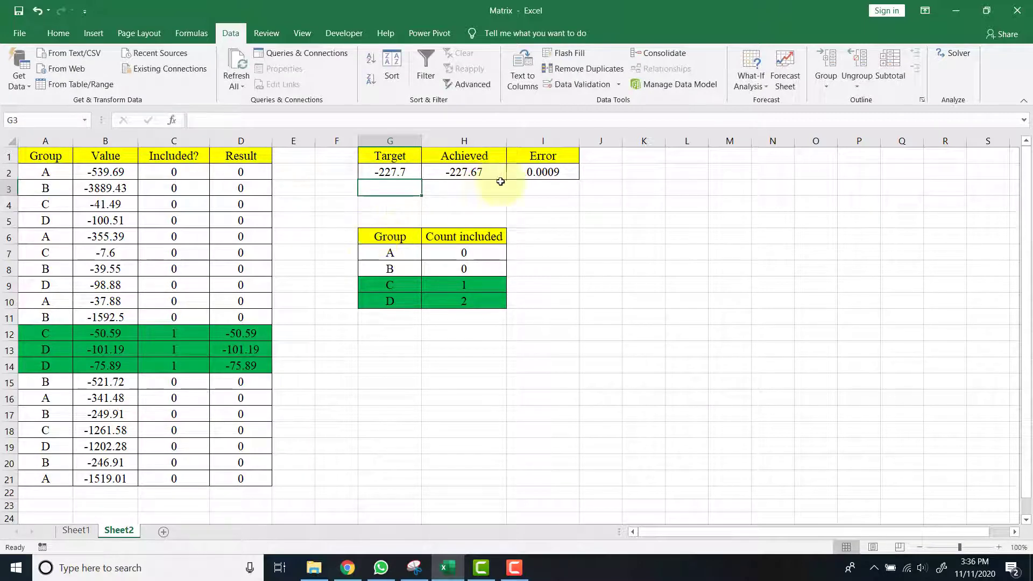
Try solving for an Error cell I2 value of 0 and return to the Solver parameters
{"action": "left_click", "coordinate": [573, 174]}
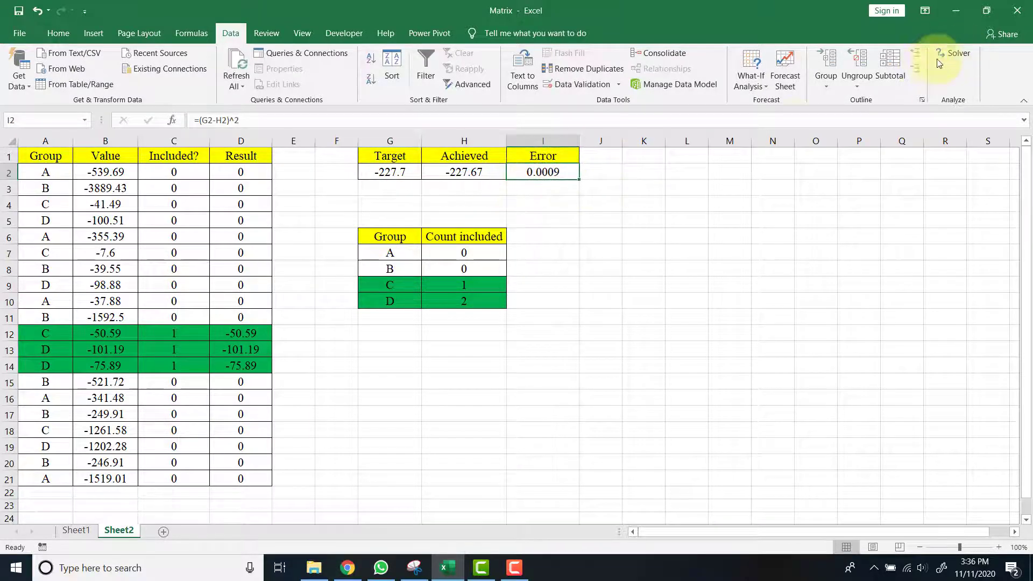
{"action": "left_click", "coordinate": [953, 53]}
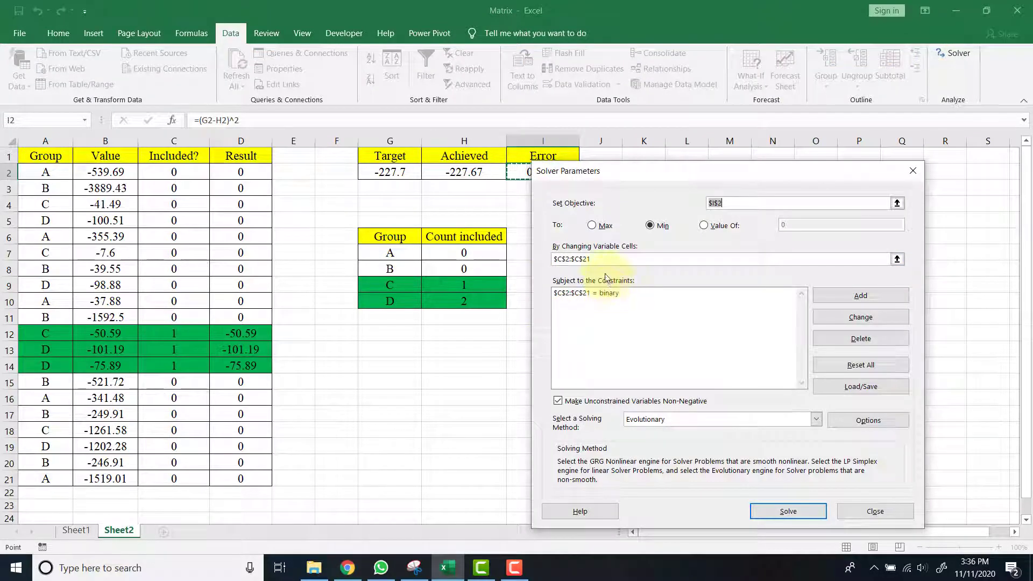
{"action": "left_click", "coordinate": [724, 225]}
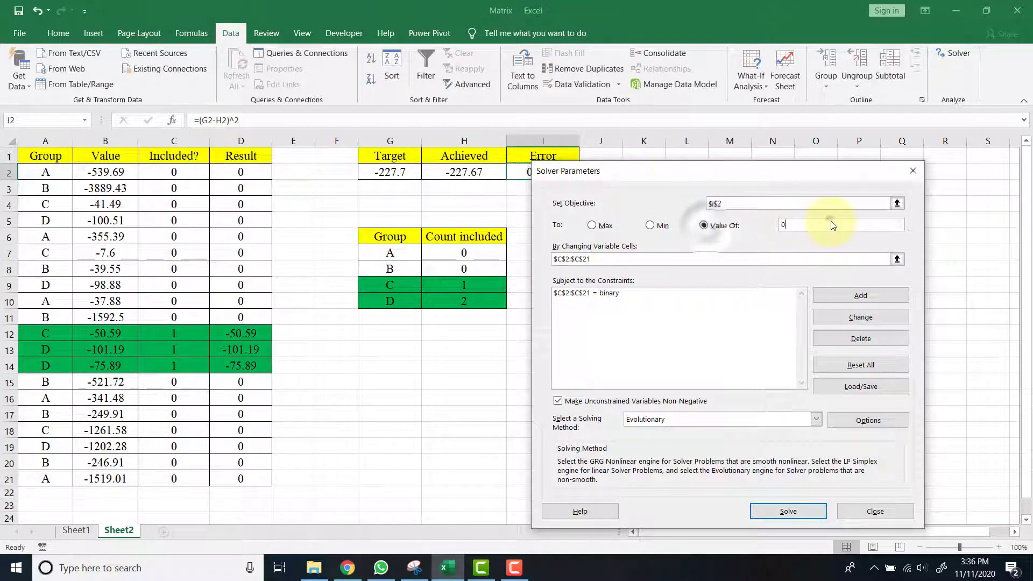
{"action": "left_click", "coordinate": [777, 517]}
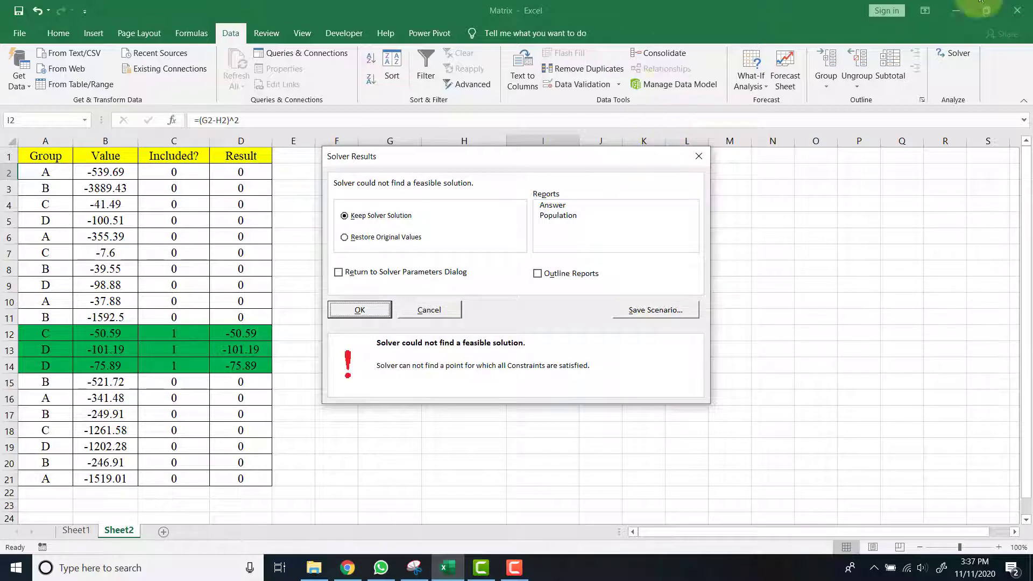
{"action": "left_click", "coordinate": [339, 271]}
{"action": "left_click", "coordinate": [359, 311]}
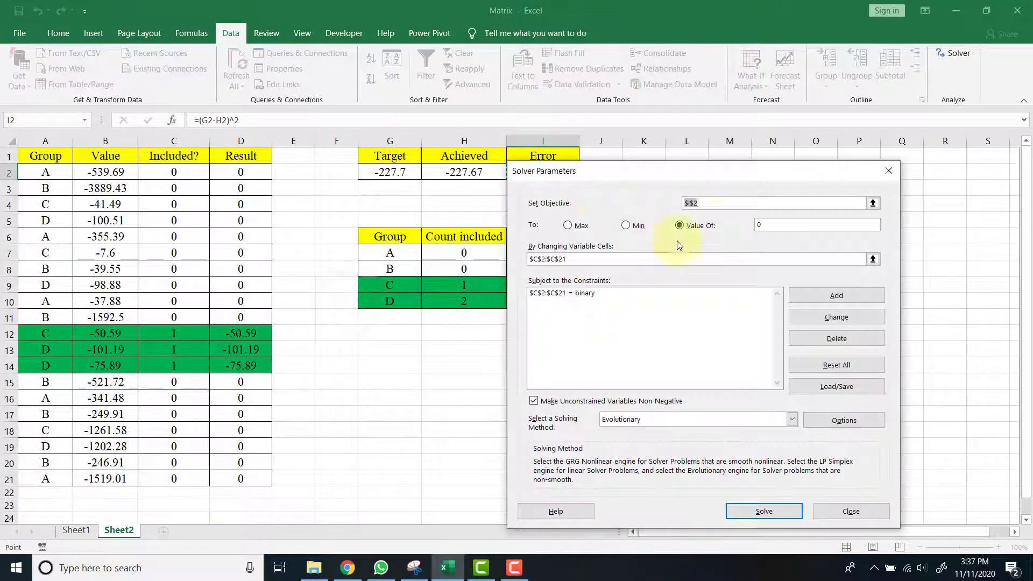
Set the Solver objective to Min, run Solver, keep the solution and close the parameters
{"action": "left_click", "coordinate": [625, 225]}
{"action": "left_click", "coordinate": [757, 508]}
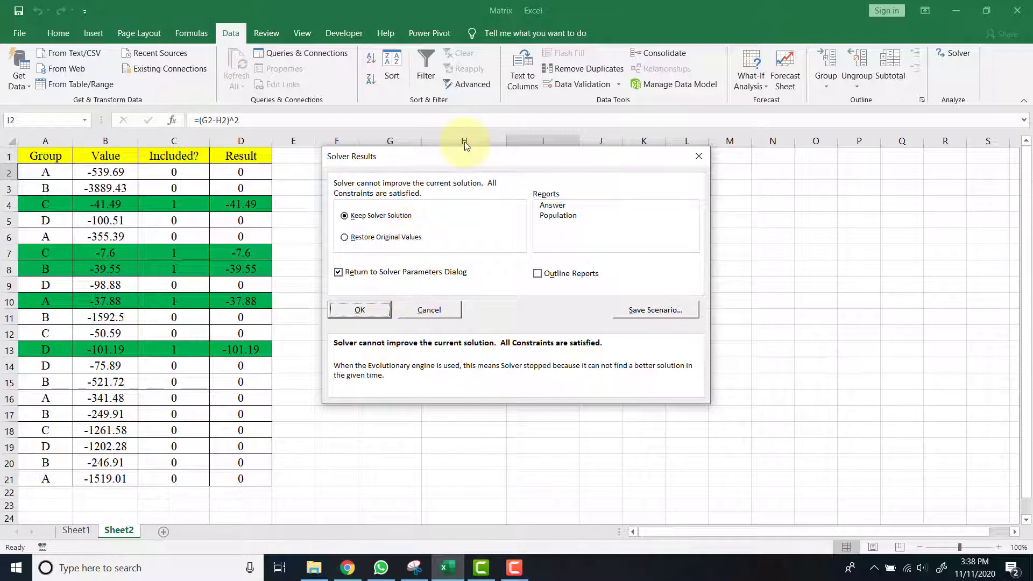
{"action": "left_click_drag", "start_coordinate": [427, 167], "coordinate": [484, 244]}
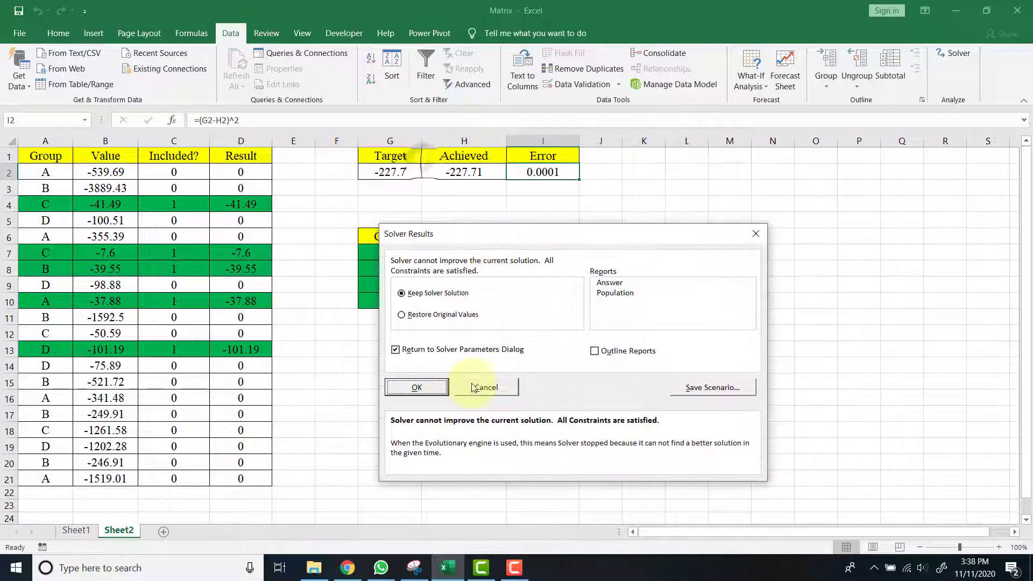
{"action": "left_click", "coordinate": [417, 387]}
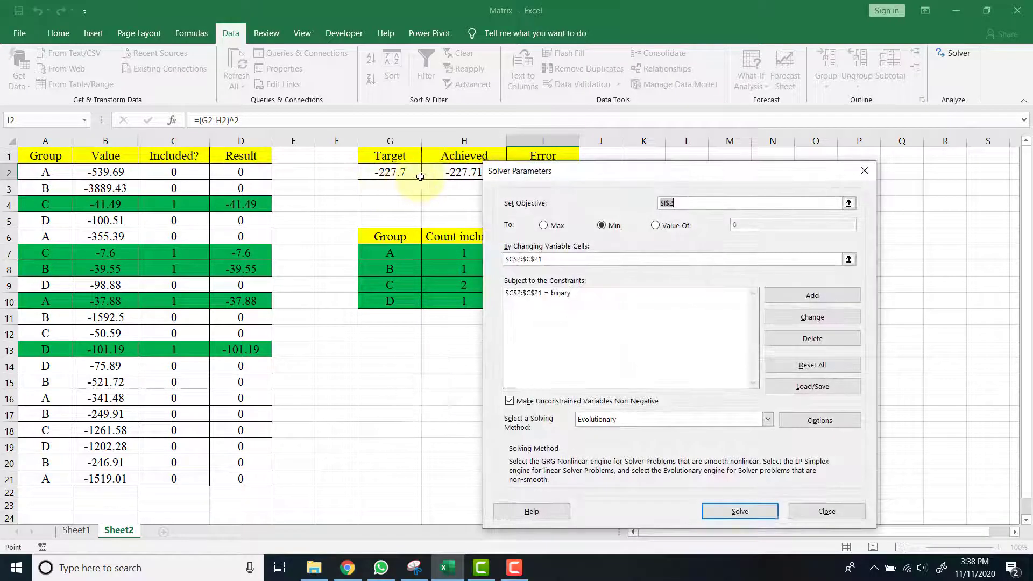
{"action": "left_click", "coordinate": [805, 513]}
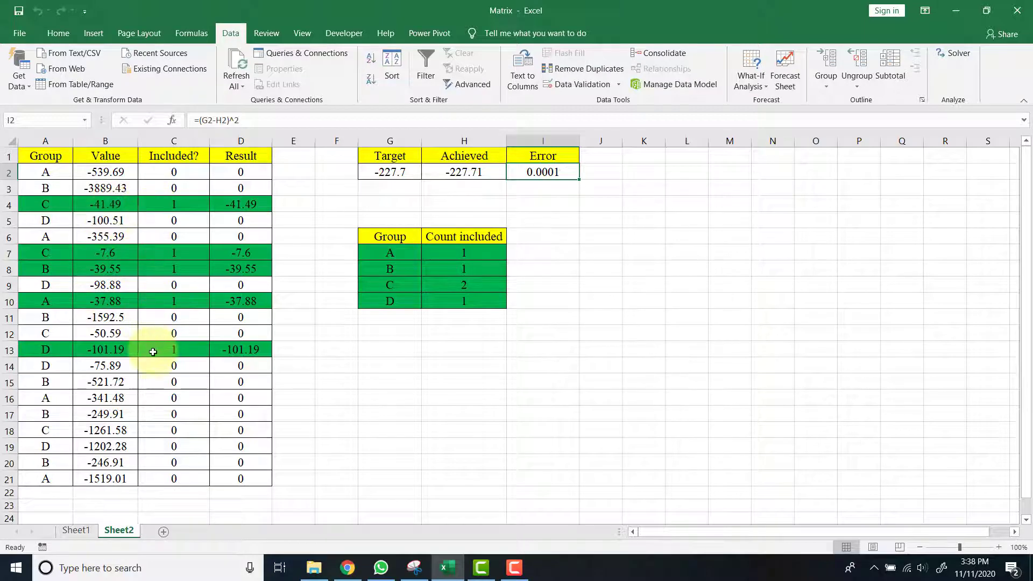
Check the sum of the included values in B4, B7:B8, B10 and B13
{"action": "left_click", "coordinate": [105, 204]}
{"action": "left_click_drag", "start_coordinate": [105, 253], "coordinate": [109, 269]}
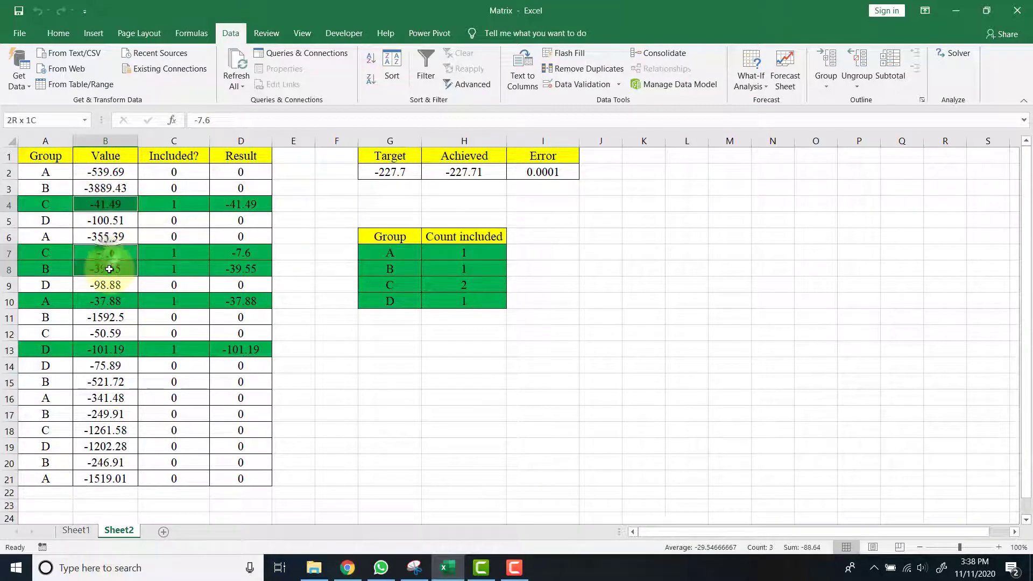
{"action": "left_click", "coordinate": [105, 301], "text": "ctrl"}
{"action": "left_click", "coordinate": [105, 350], "text": "ctrl"}
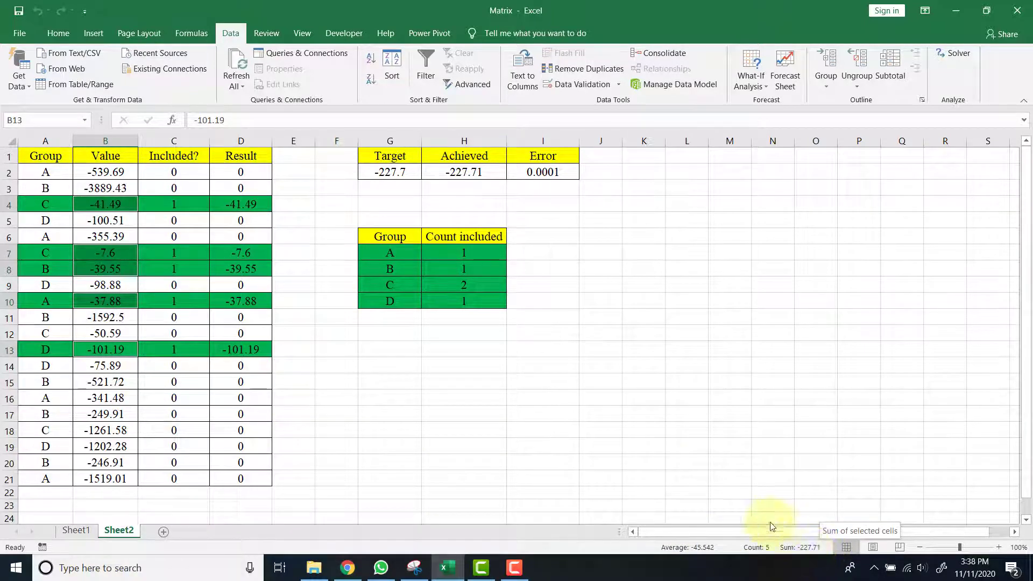
{"action": "left_click", "coordinate": [225, 321]}
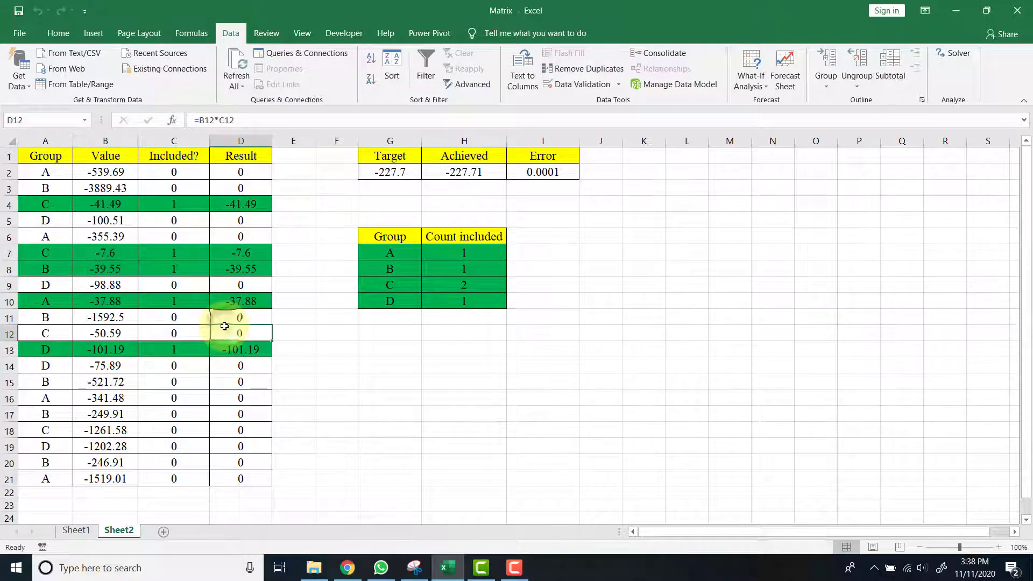
Examine the included values in B10, B8 and B7 and the Count included formula for group C
{"action": "left_click", "coordinate": [206, 296]}
{"action": "left_click", "coordinate": [109, 286]}
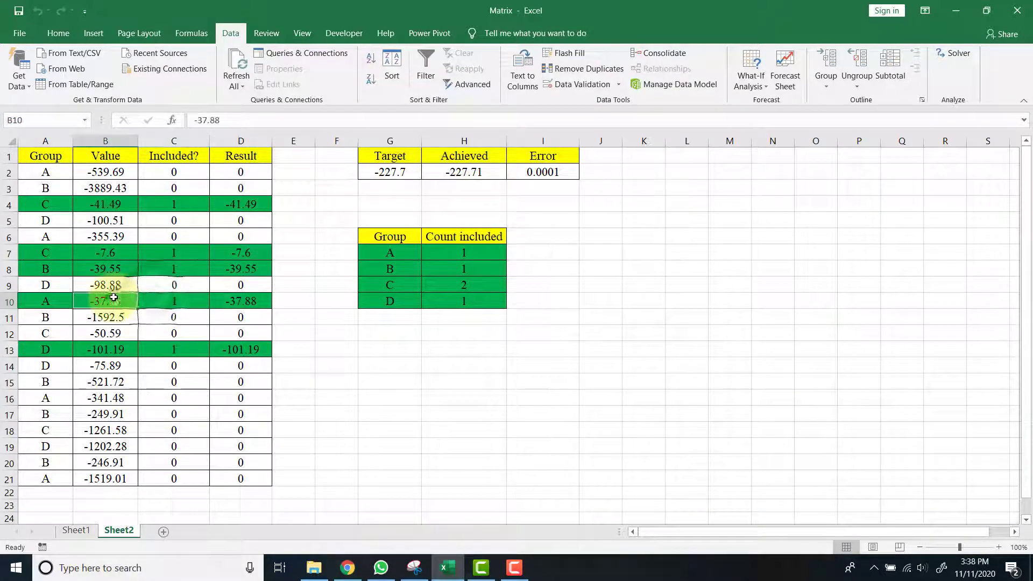
{"action": "left_click", "coordinate": [112, 267]}
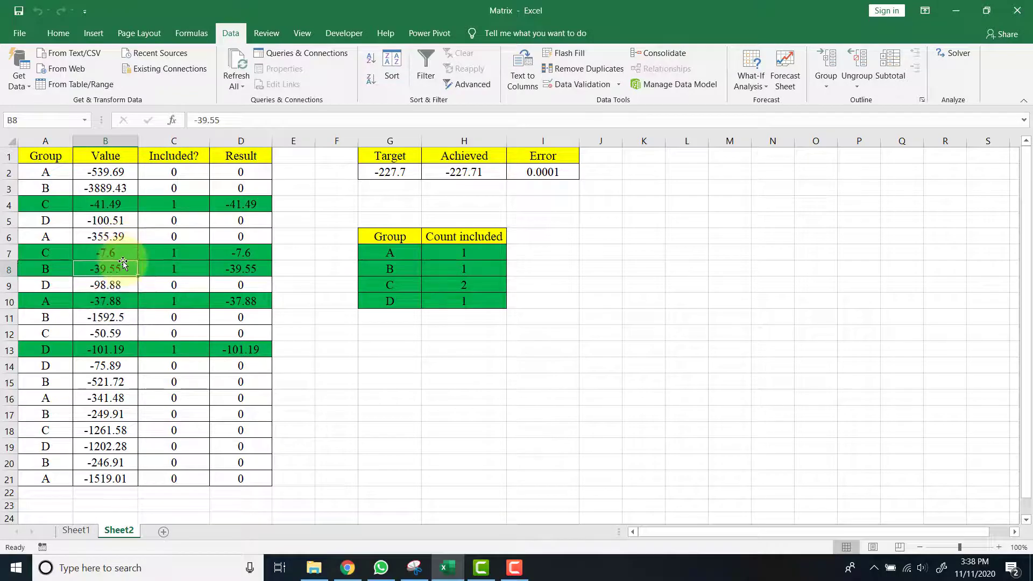
{"action": "left_click", "coordinate": [119, 251]}
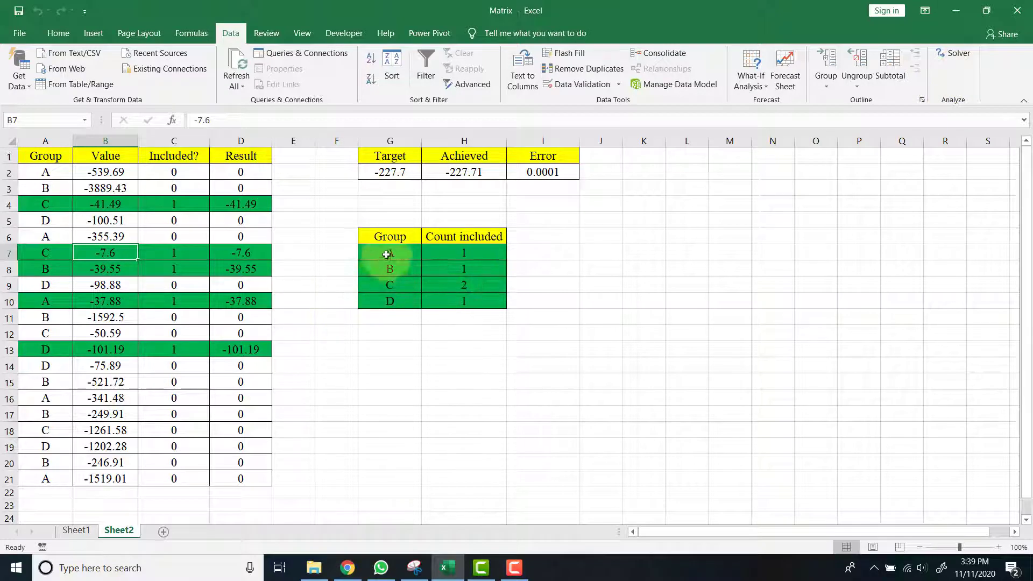
{"action": "left_click", "coordinate": [455, 283]}
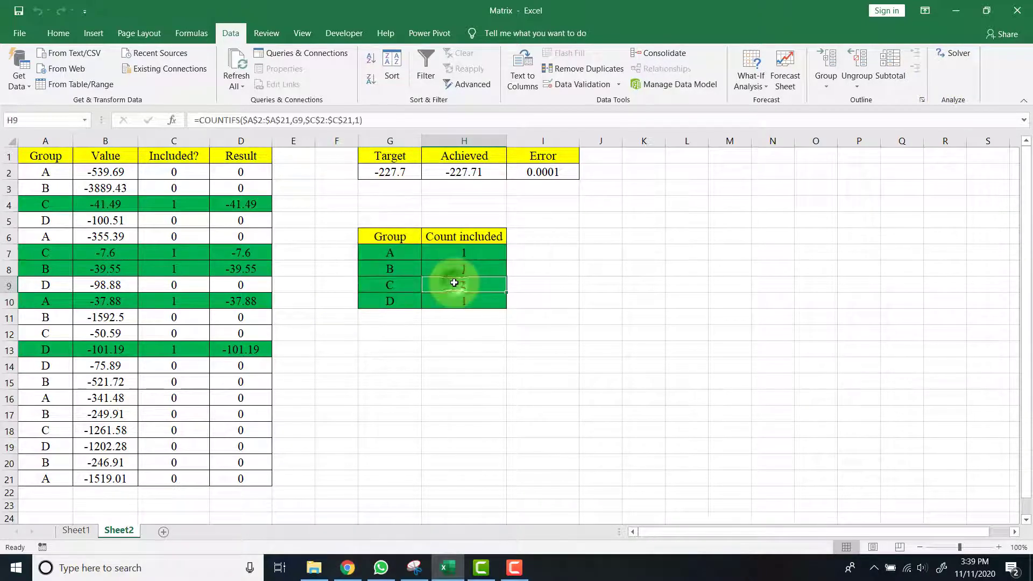
{"action": "left_click", "coordinate": [410, 268]}
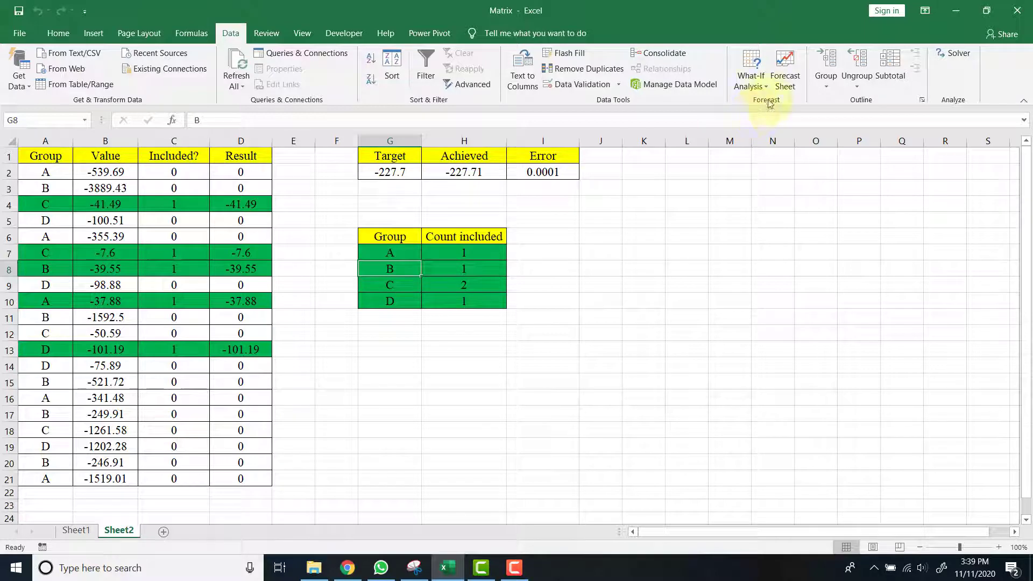
Add a Solver constraint limiting group A's included count in H7 to <= 1 and close Solver without solving
{"action": "left_click", "coordinate": [953, 53]}
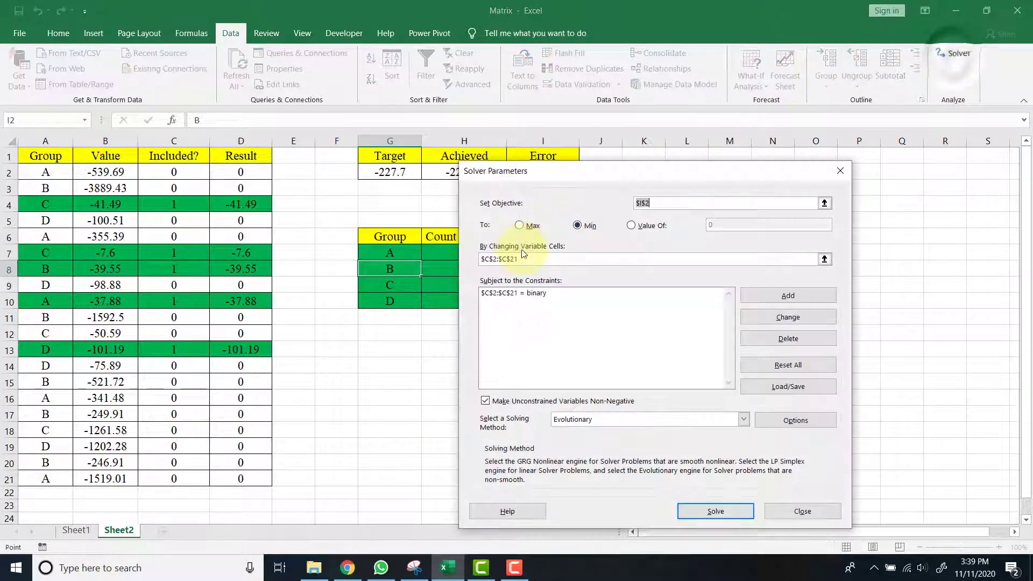
{"action": "left_click", "coordinate": [777, 297]}
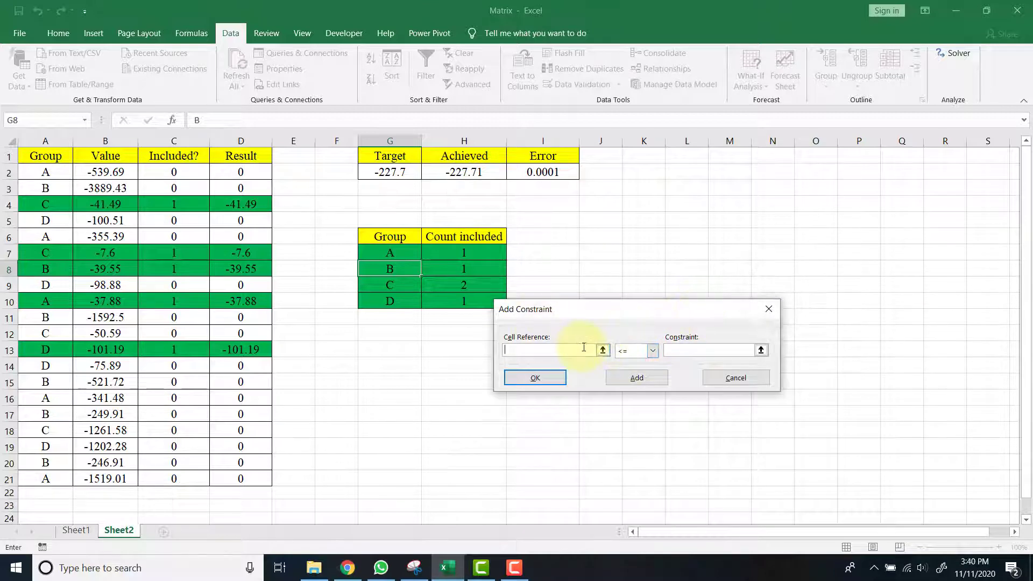
{"action": "left_click", "coordinate": [477, 253]}
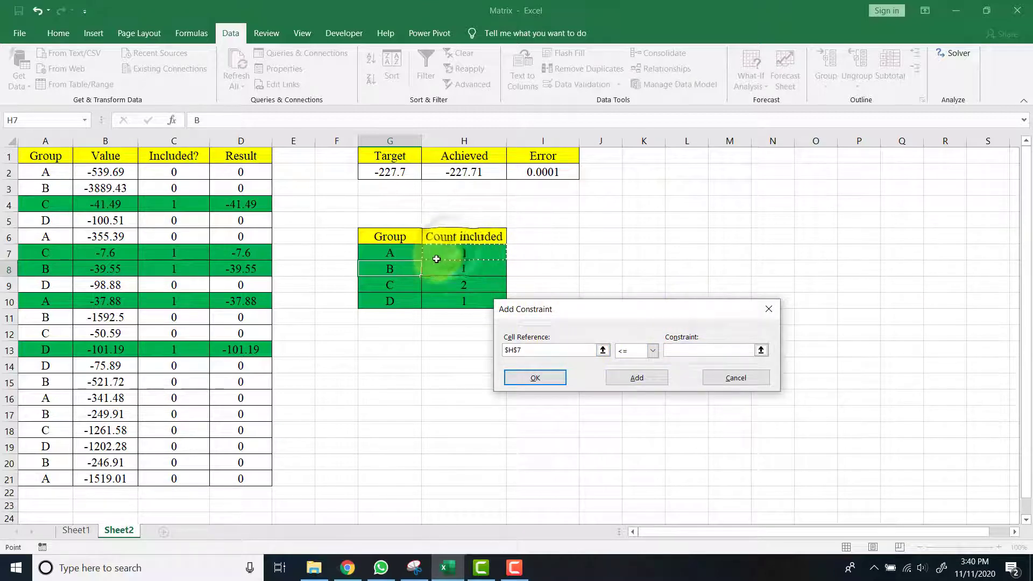
{"action": "left_click", "coordinate": [602, 350]}
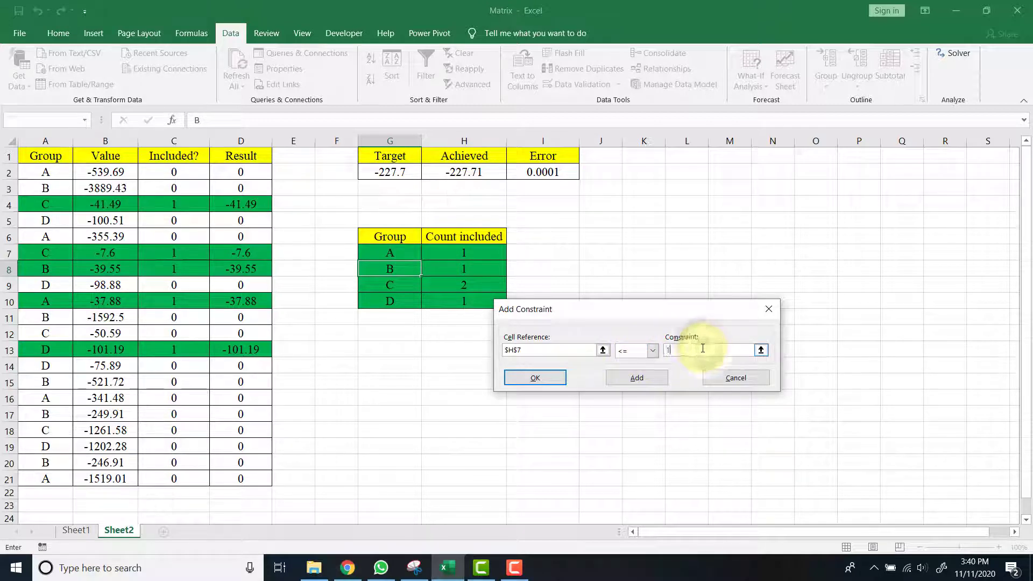
{"action": "left_click", "coordinate": [557, 378]}
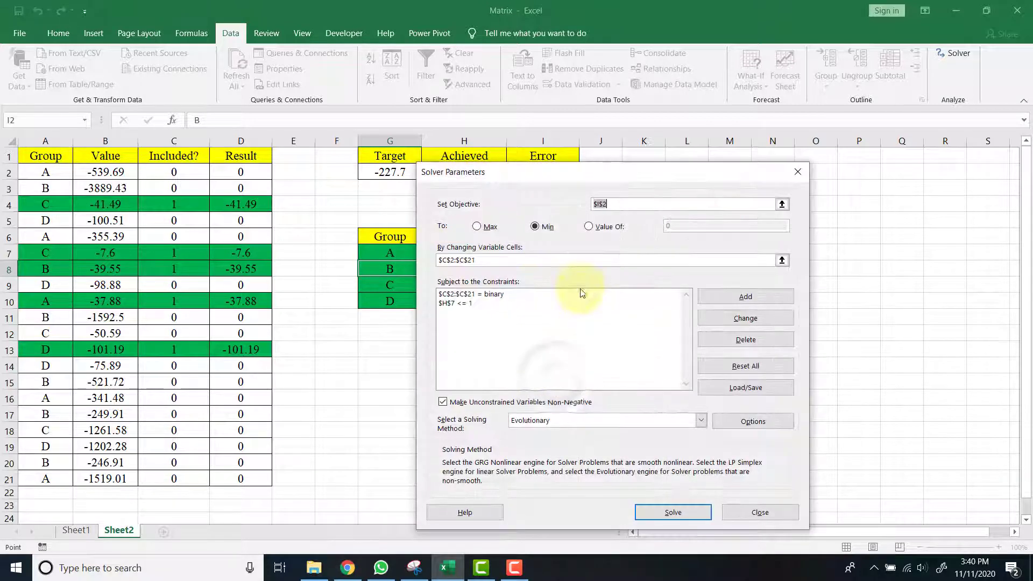
{"action": "left_click_drag", "start_coordinate": [594, 172], "coordinate": [744, 147]}
{"action": "left_click", "coordinate": [380, 176]}
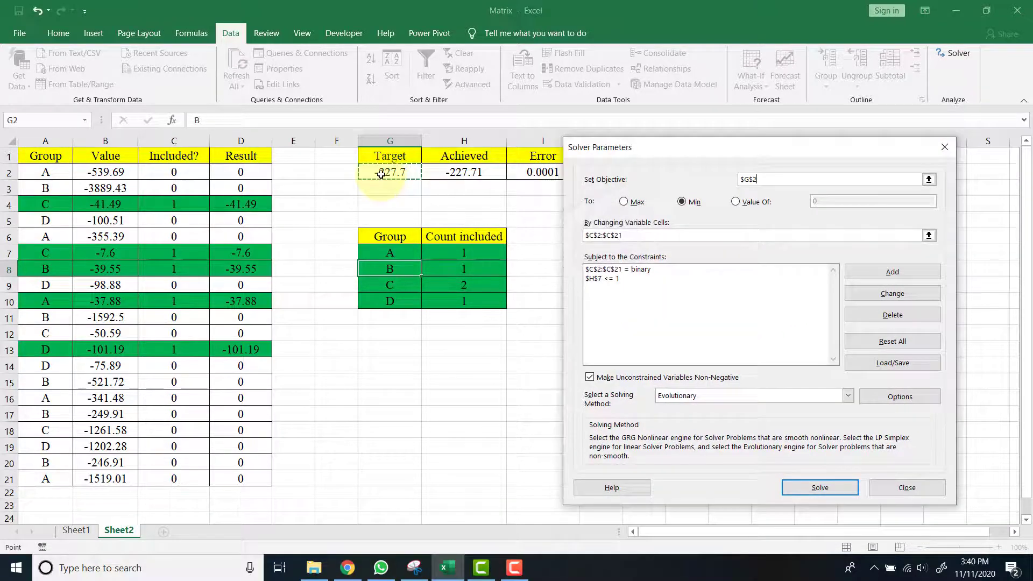
{"action": "left_click", "coordinate": [943, 147]}
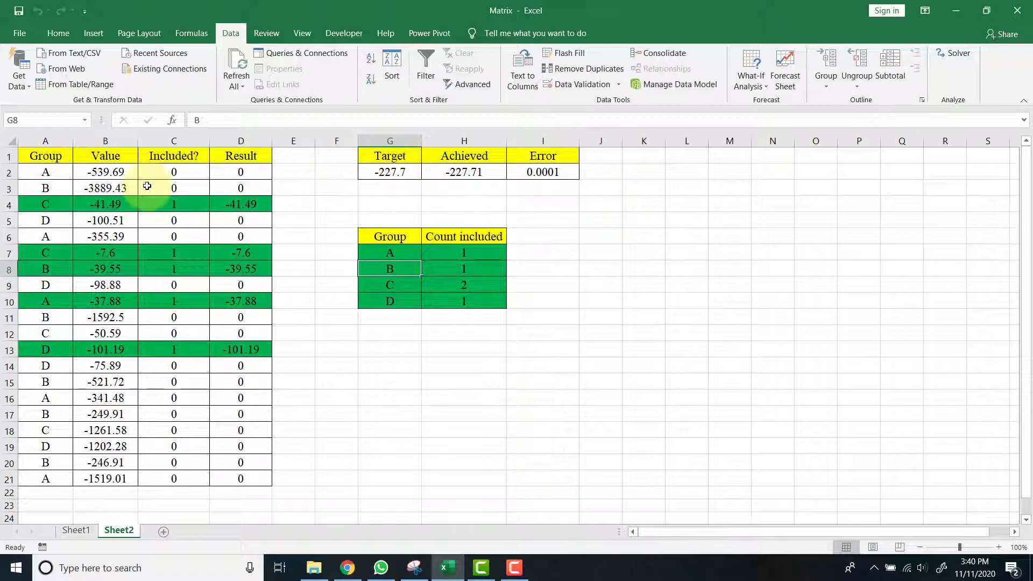
Check the sum of value B2 and Achieved cell H2, and enter -767.4 as the Target in G2
{"action": "left_click", "coordinate": [116, 171]}
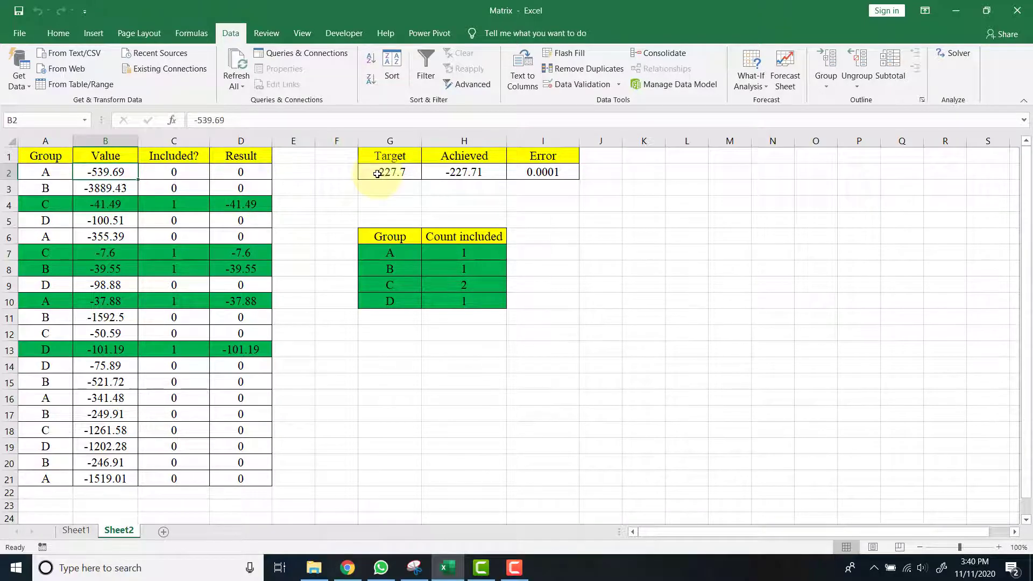
{"action": "left_click", "coordinate": [455, 171], "text": "ctrl"}
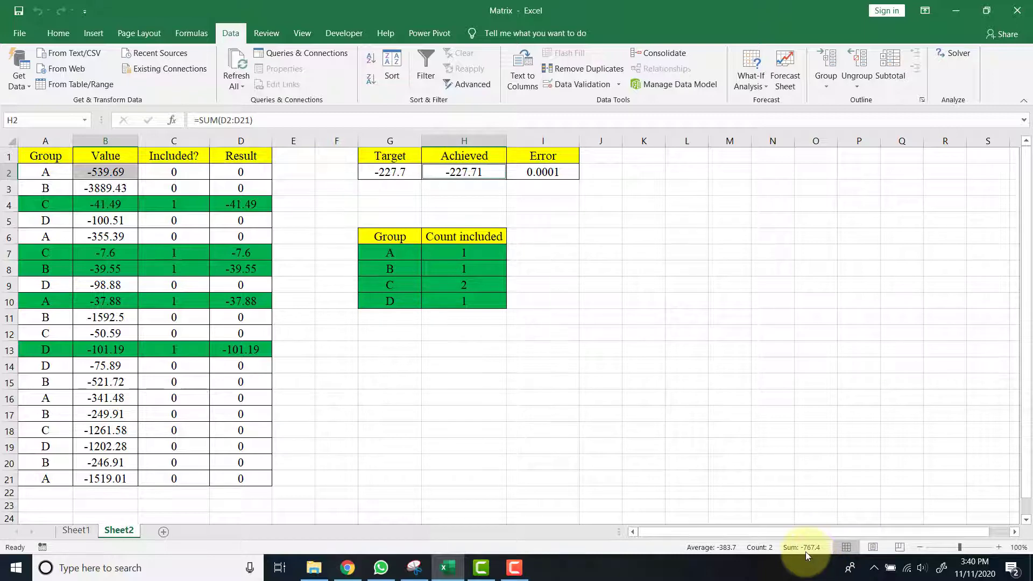
{"action": "left_click", "coordinate": [395, 171]}
{"action": "type", "text": "-"}
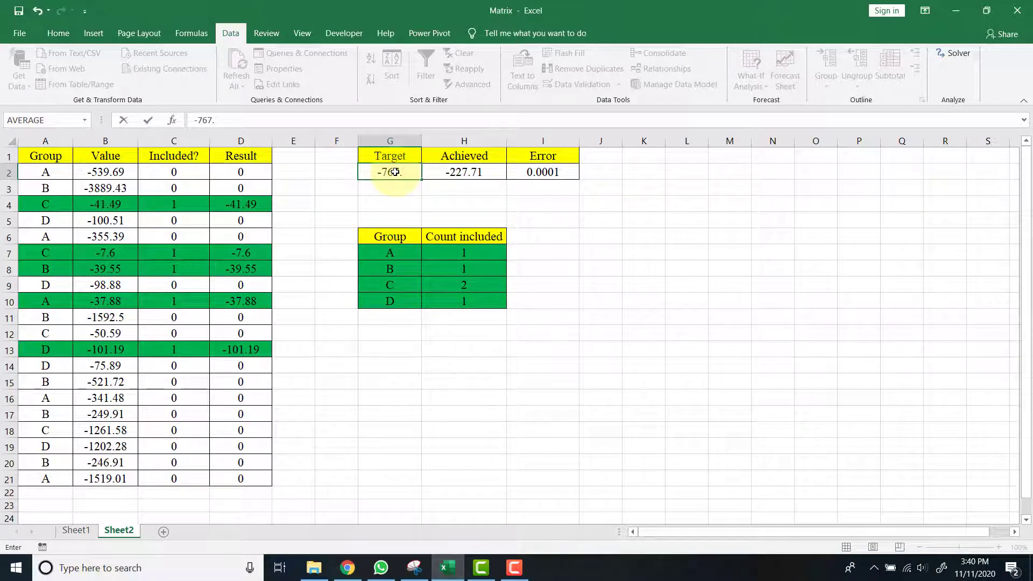
{"action": "key", "text": "Return"}
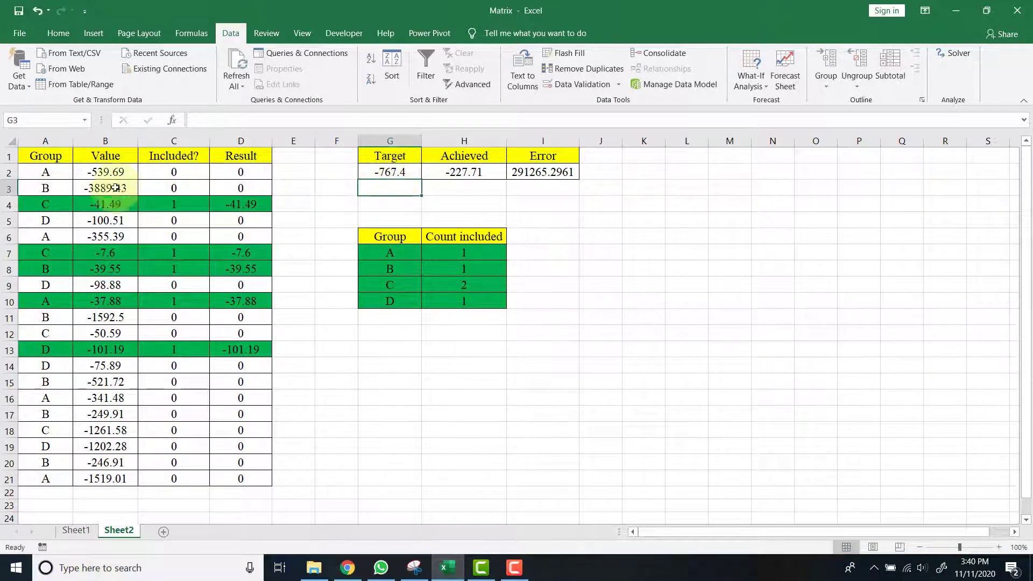
Run Solver to minimise Error cell I2 with the group A constraint, keep the solution and close the parameters
{"action": "left_click", "coordinate": [532, 217]}
{"action": "left_click", "coordinate": [549, 173]}
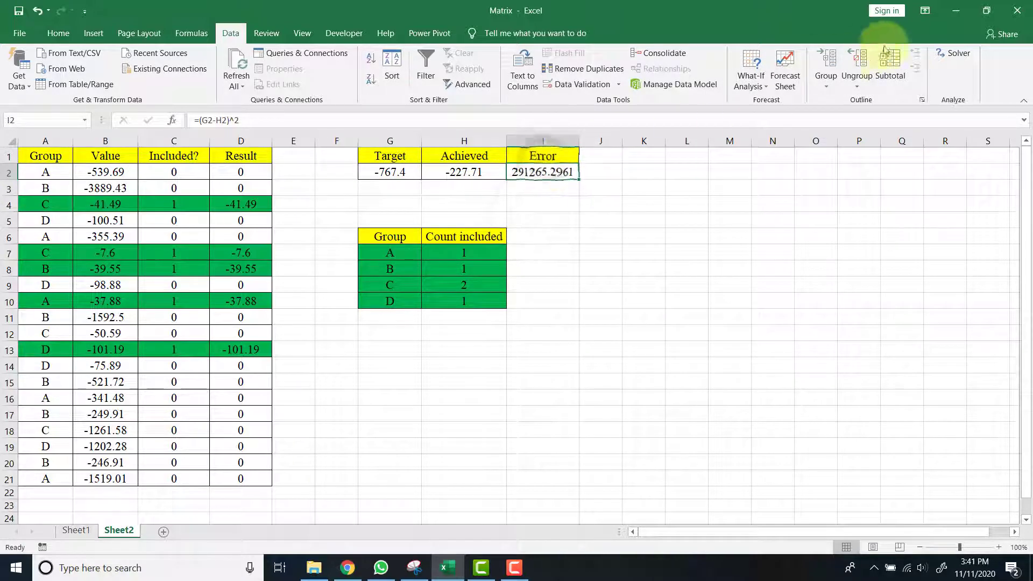
{"action": "left_click", "coordinate": [954, 56]}
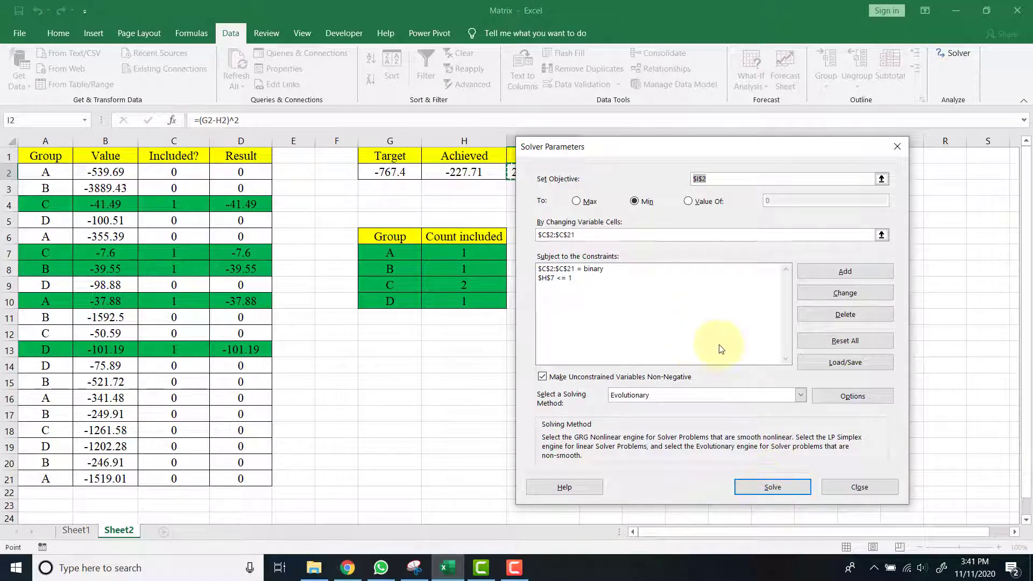
{"action": "left_click", "coordinate": [773, 487]}
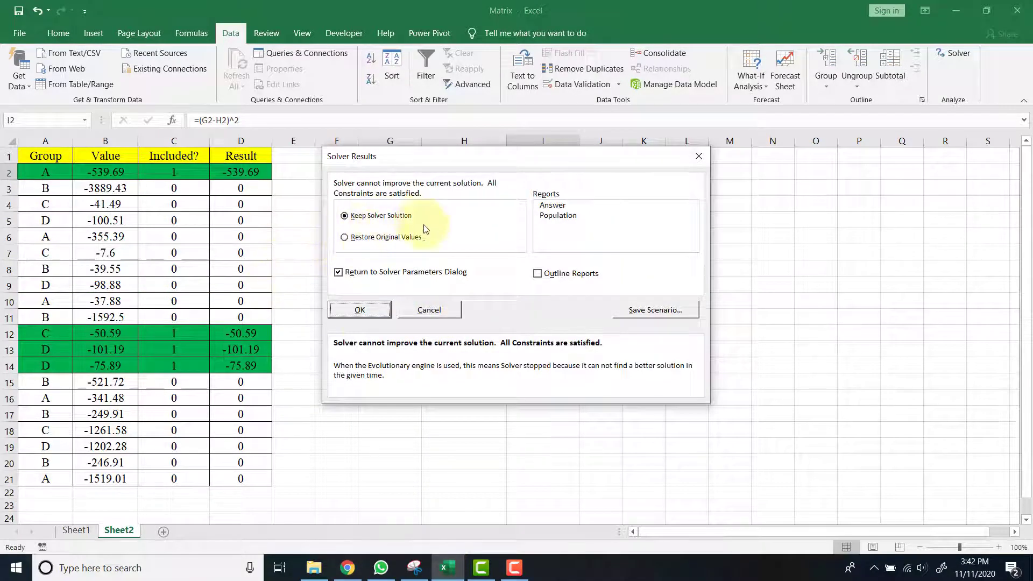
{"action": "left_click", "coordinate": [360, 311]}
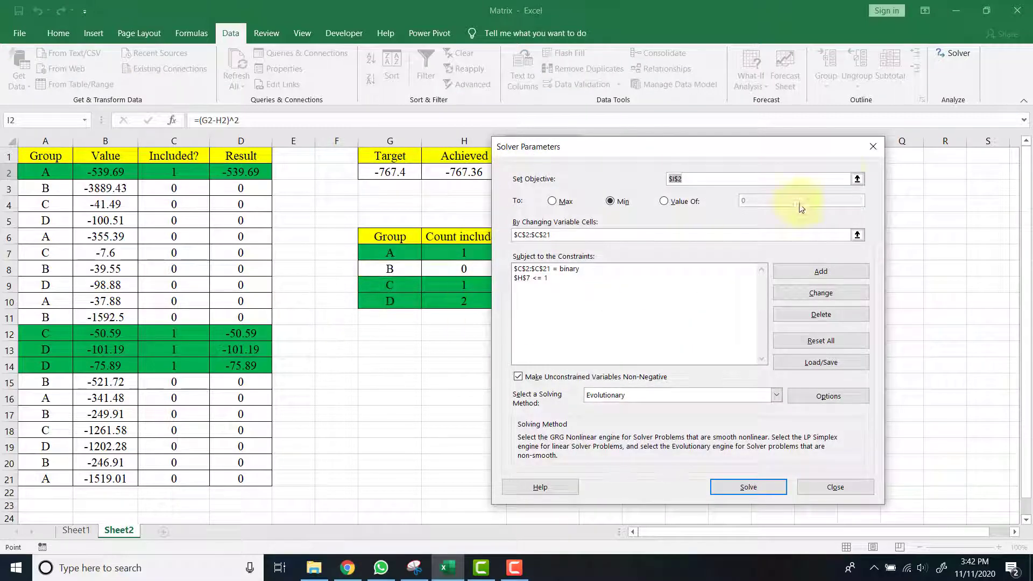
{"action": "left_click", "coordinate": [807, 487]}
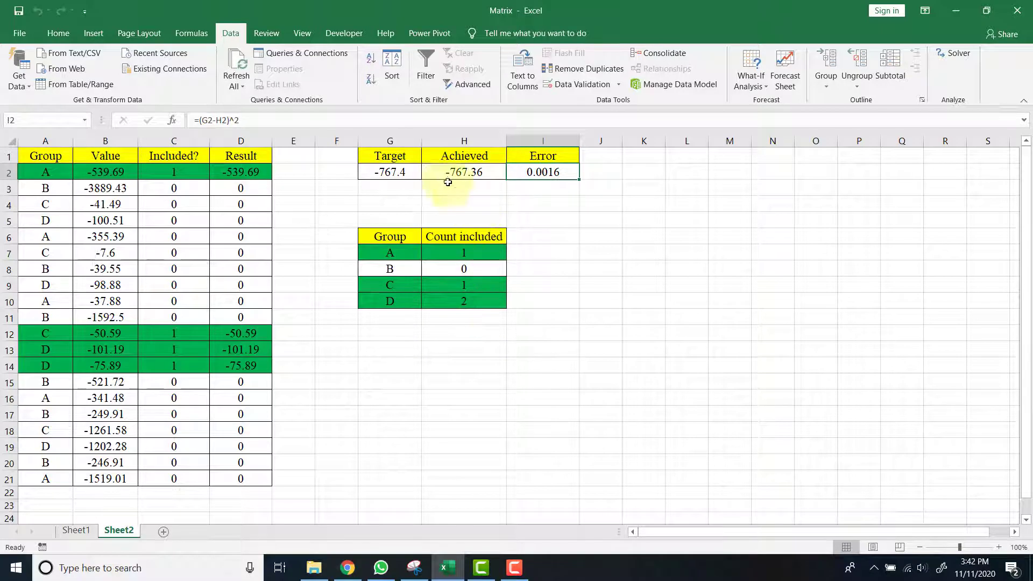
Compare the Target in G2 with the Achieved value in H2 and review group A's included count
{"action": "left_click", "coordinate": [406, 172]}
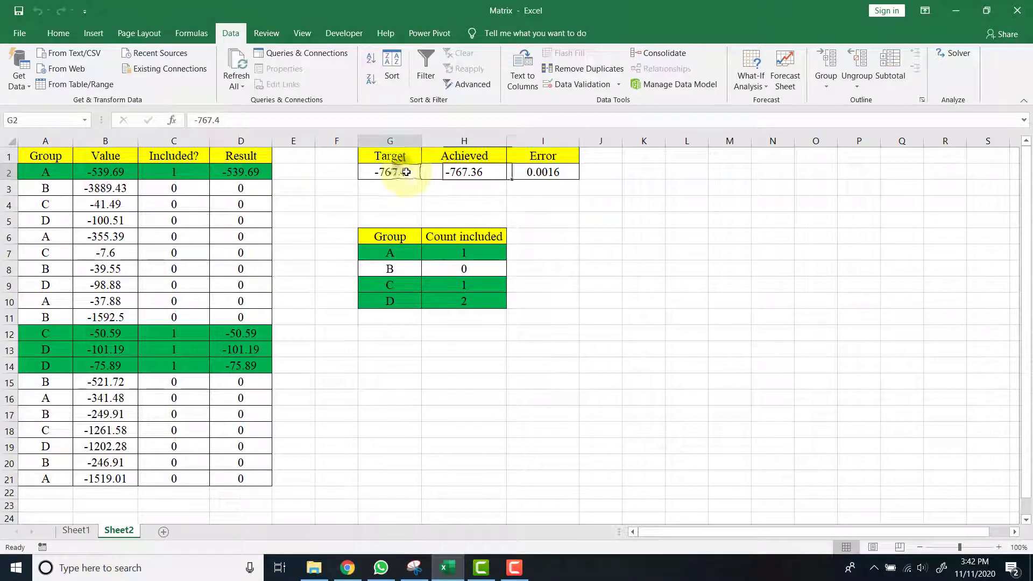
{"action": "left_click", "coordinate": [483, 170]}
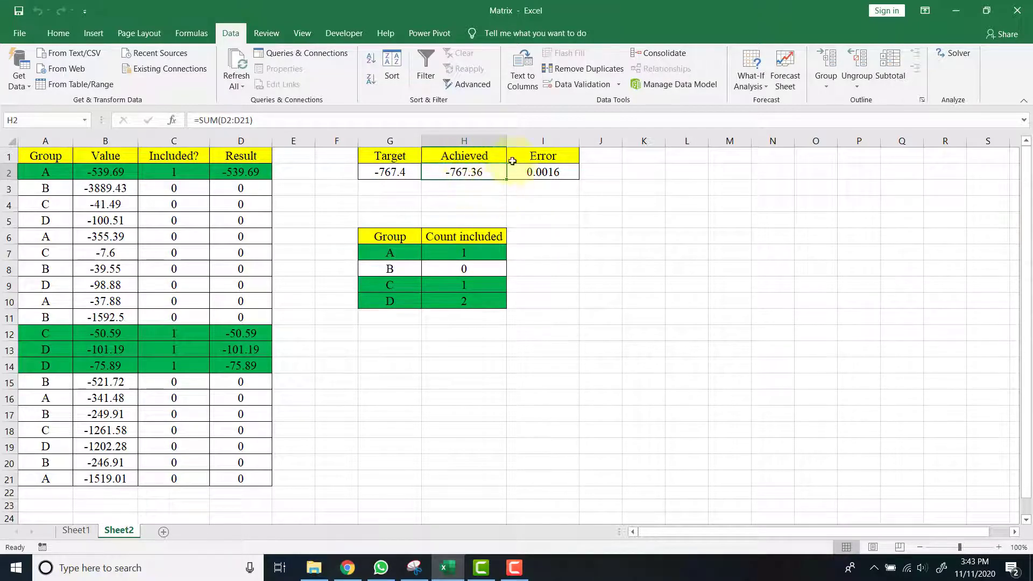
{"action": "left_click", "coordinate": [434, 254]}
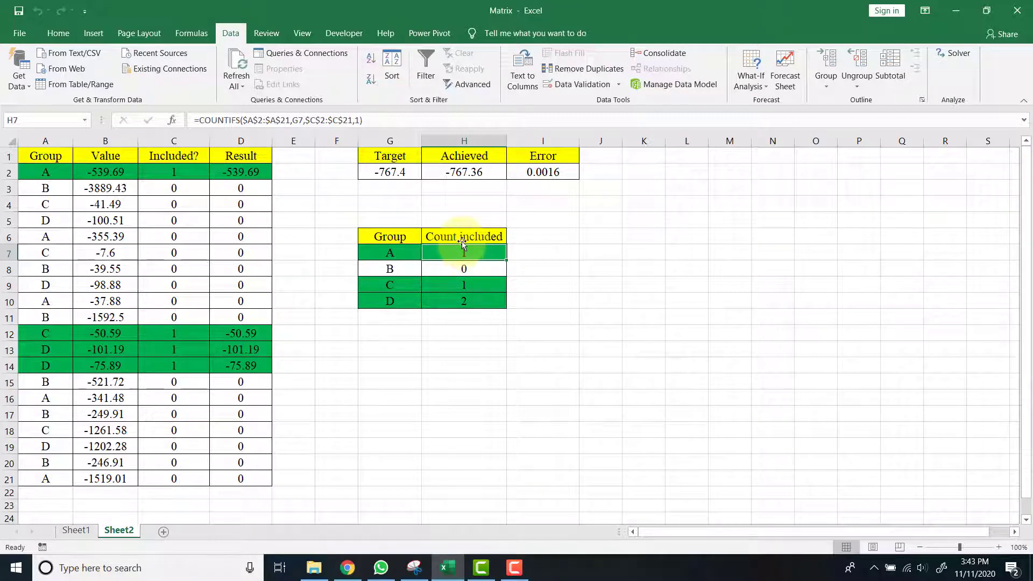
{"action": "left_click", "coordinate": [405, 253]}
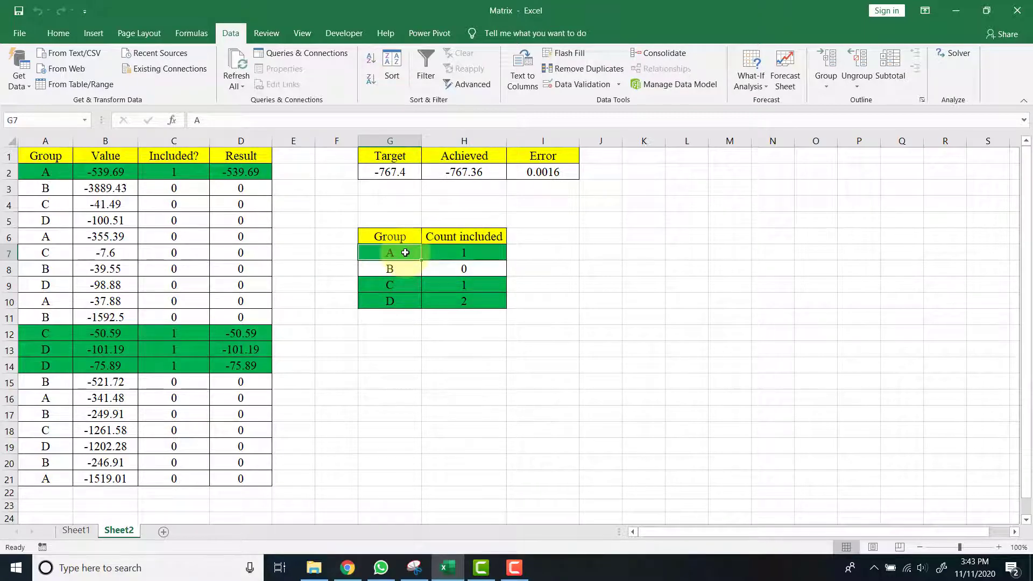